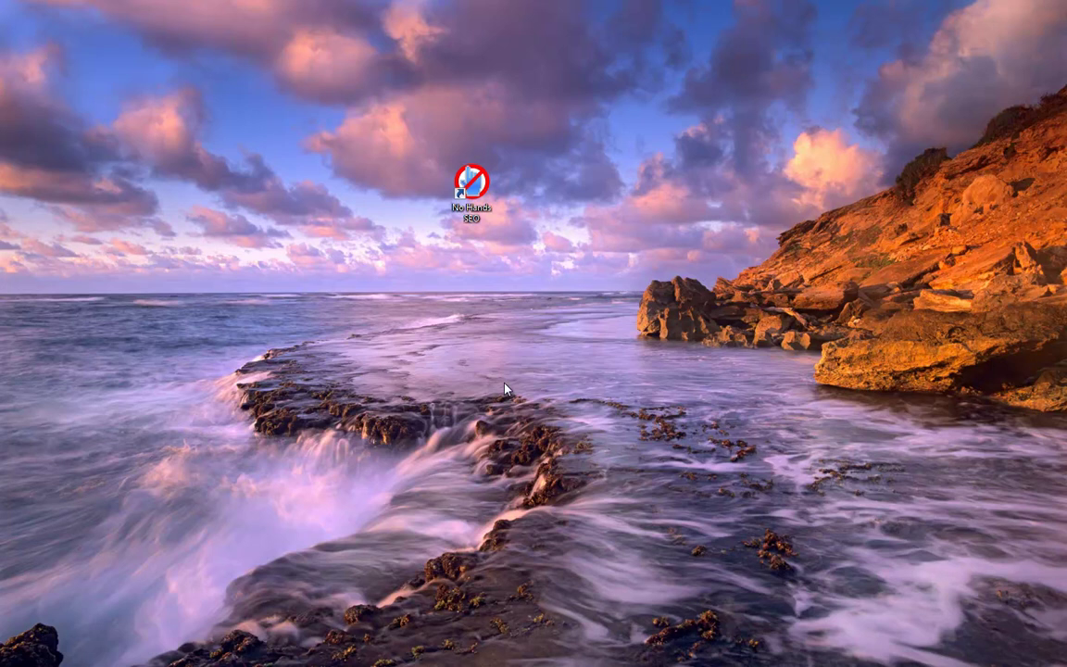
{"action": "double_click", "coordinate": [474, 199]}
{"action": "left_click_drag", "start_coordinate": [267, 38], "coordinate": [339, 112]}
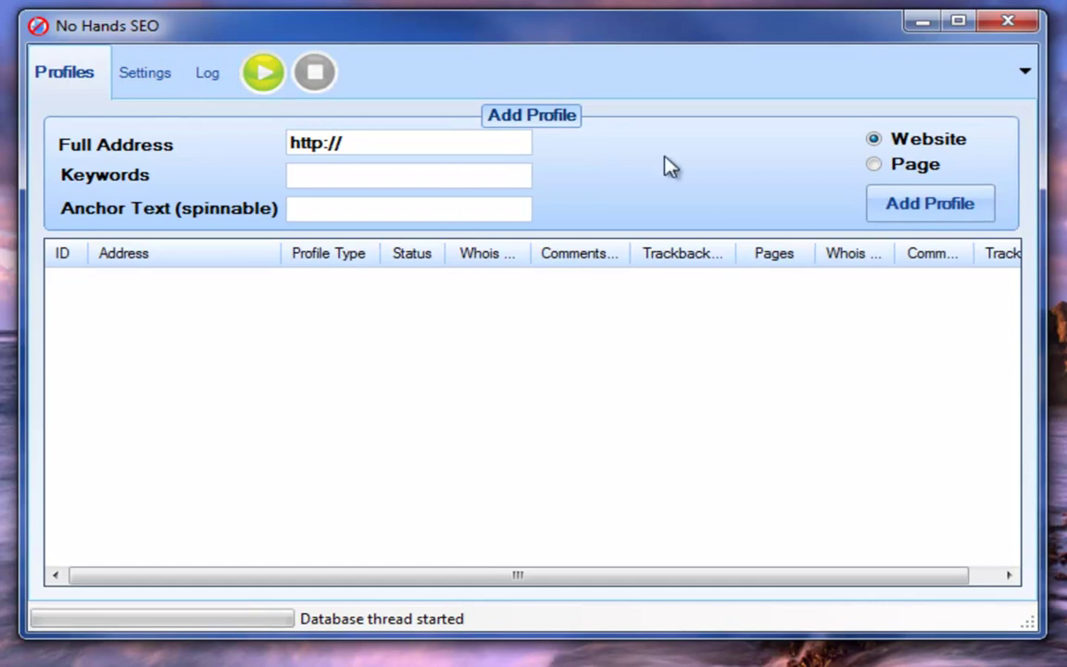
{"action": "mouse_move", "coordinate": [445, 145]}
{"action": "mouse_move", "coordinate": [377, 148]}
{"action": "mouse_move", "coordinate": [410, 143]}
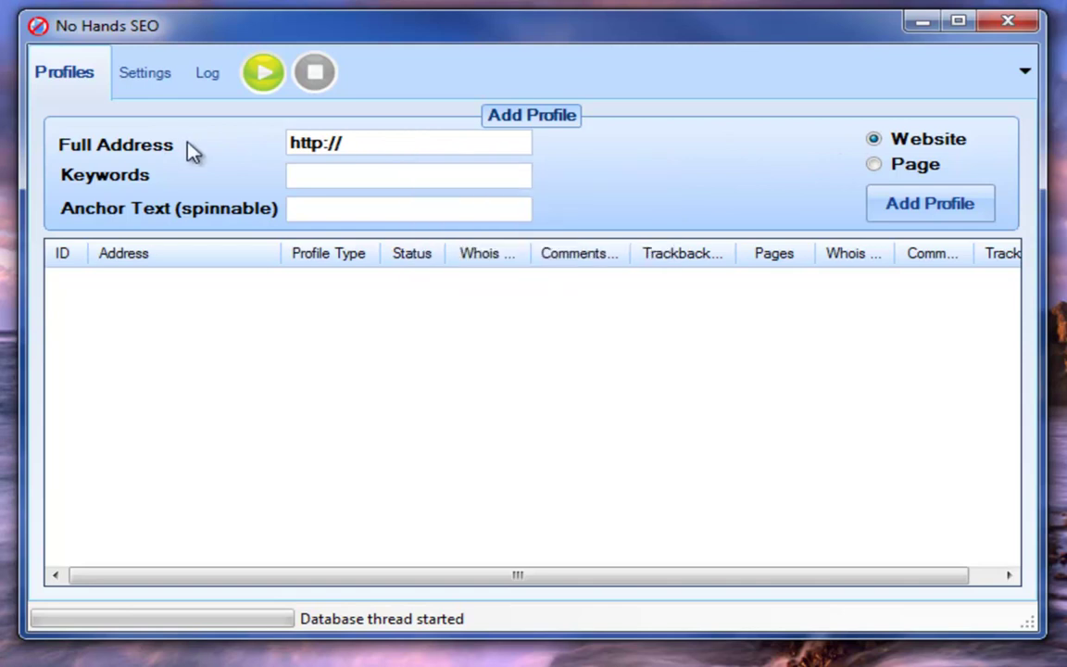
{"action": "type", "text": "nohandsseo.com"}
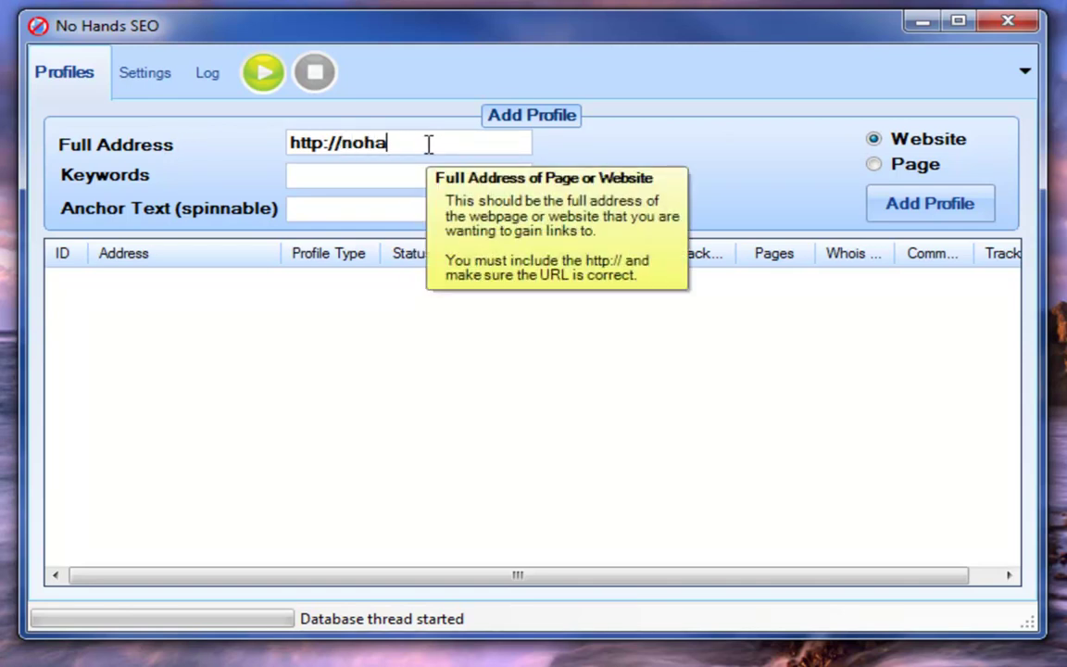
- Set the profile keywords to auto seo,auto backlinking,auto blog commenting,auto trackbacks, auto whois
{"action": "left_click", "coordinate": [367, 176]}
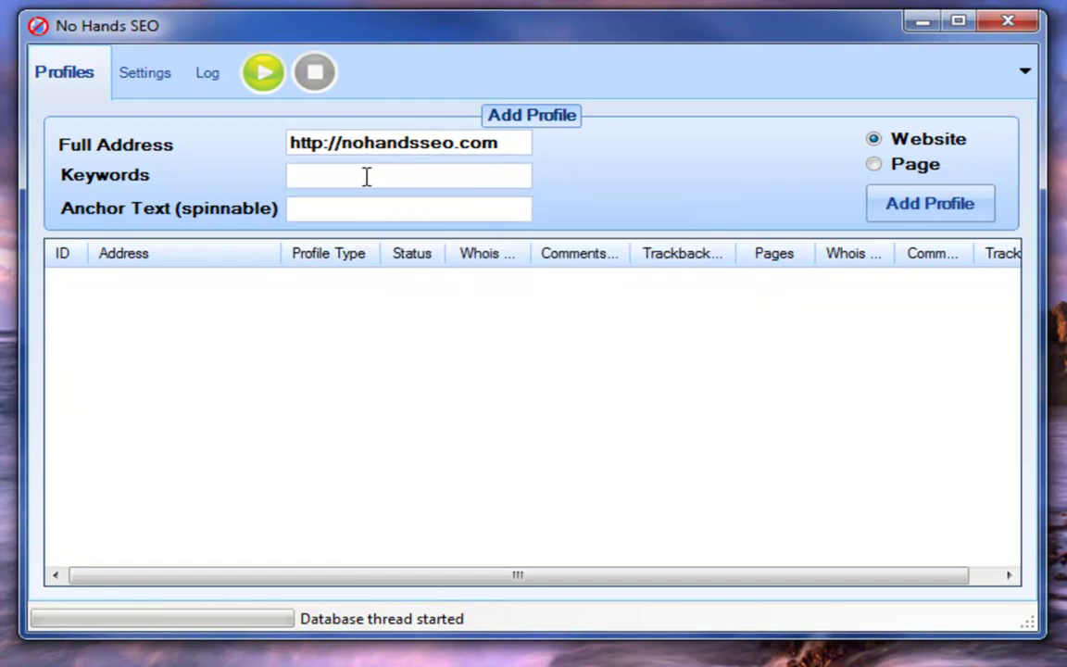
{"action": "mouse_move", "coordinate": [526, 186]}
{"action": "type", "text": "auto seo."}
{"action": "type", "text": "auto backlink"}
{"action": "type", "text": "ing,auto b"}
{"action": "type", "text": "log ca"}
{"action": "key", "text": "BackSpace"}
{"action": "type", "text": "ommenting"}
{"action": "type", "text": ",auto trackbac"}
{"action": "type", "text": "ks, auto whois"}
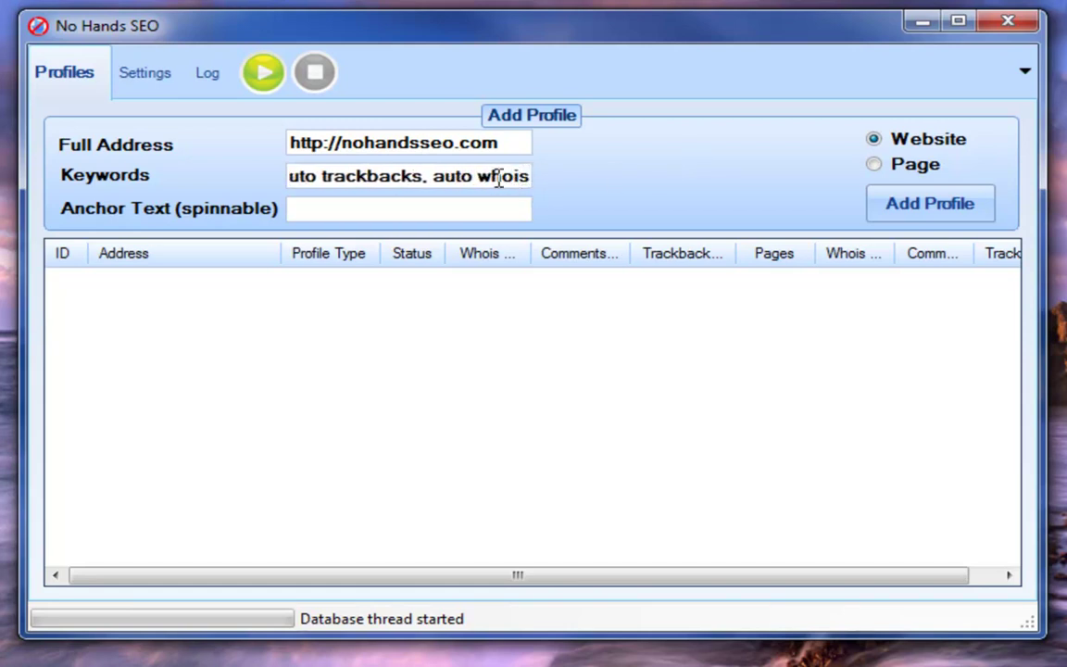
- Check how the entered keywords are separated by commas
{"action": "mouse_move", "coordinate": [431, 180]}
{"action": "left_click_drag", "start_coordinate": [454, 174], "coordinate": [273, 174]}
{"action": "left_click_drag", "start_coordinate": [370, 176], "coordinate": [378, 182]}
{"action": "left_click", "coordinate": [419, 181]}
{"action": "left_click_drag", "start_coordinate": [524, 177], "coordinate": [546, 176]}
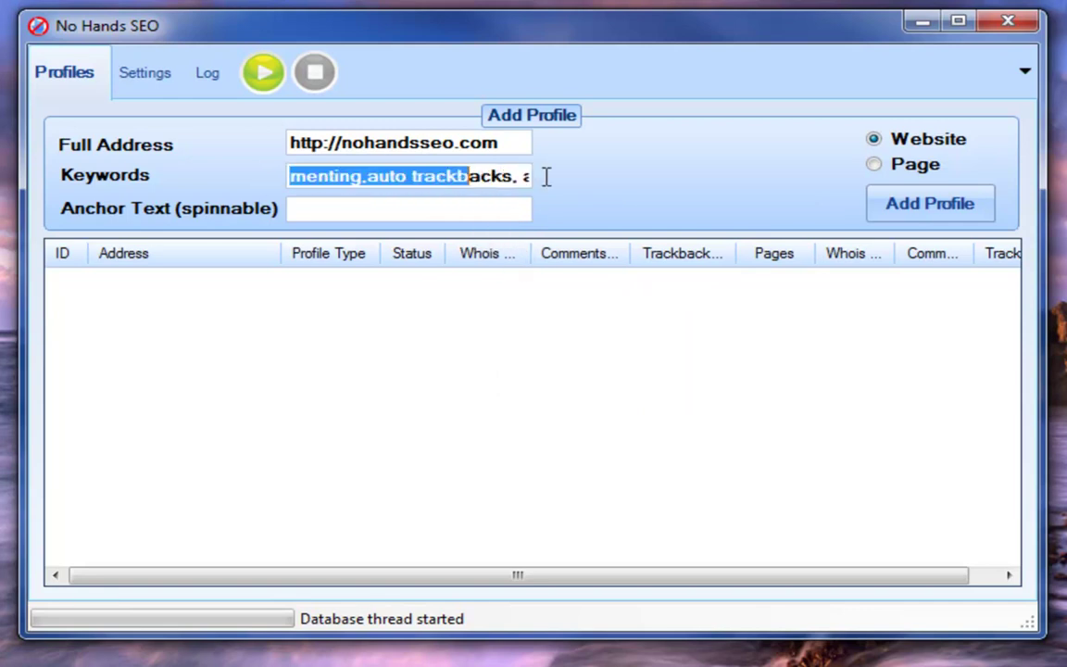
{"action": "left_click_drag", "start_coordinate": [361, 183], "coordinate": [368, 182]}
{"action": "type", "text": ","}
{"action": "left_click_drag", "start_coordinate": [524, 177], "coordinate": [508, 178]}
{"action": "left_click_drag", "start_coordinate": [368, 176], "coordinate": [361, 176]}
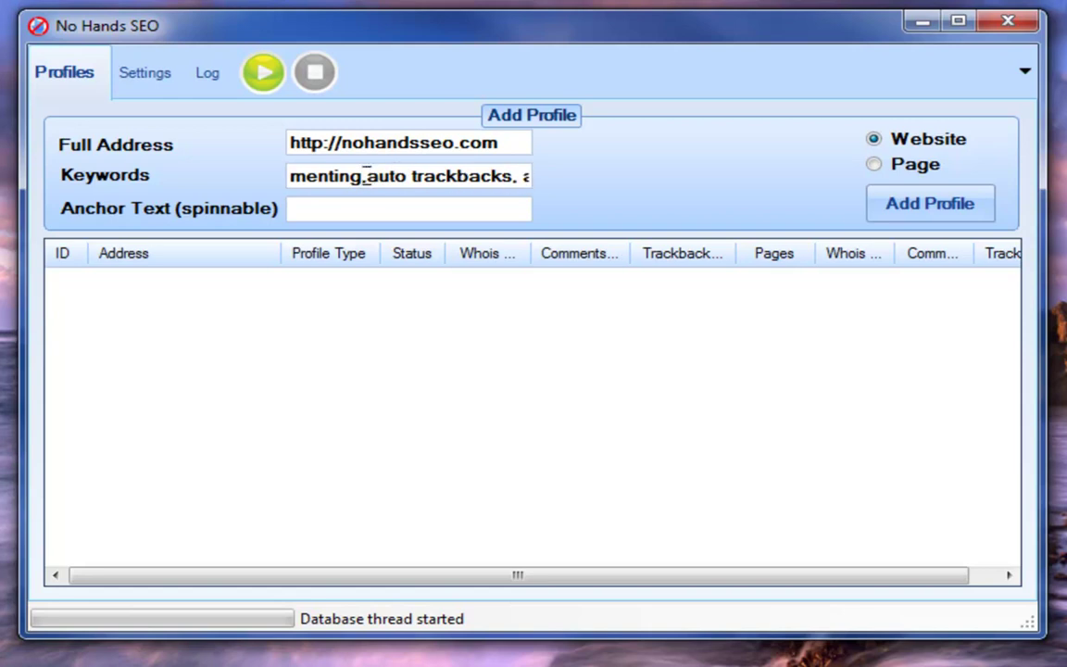
{"action": "left_click", "coordinate": [514, 177]}
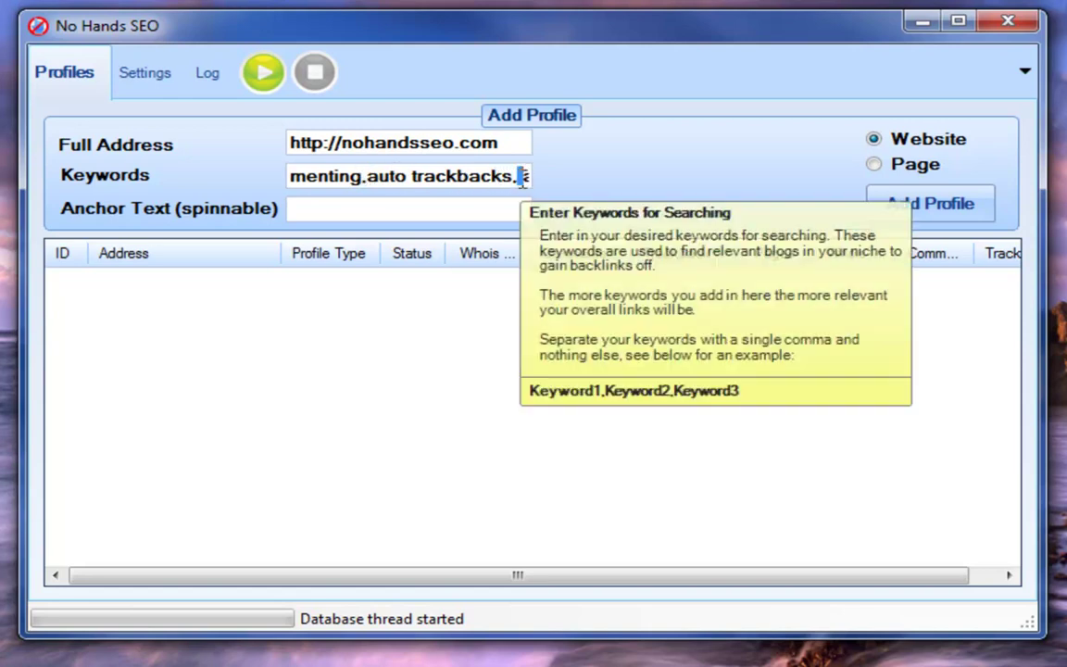
{"action": "left_click_drag", "start_coordinate": [516, 184], "coordinate": [545, 174]}
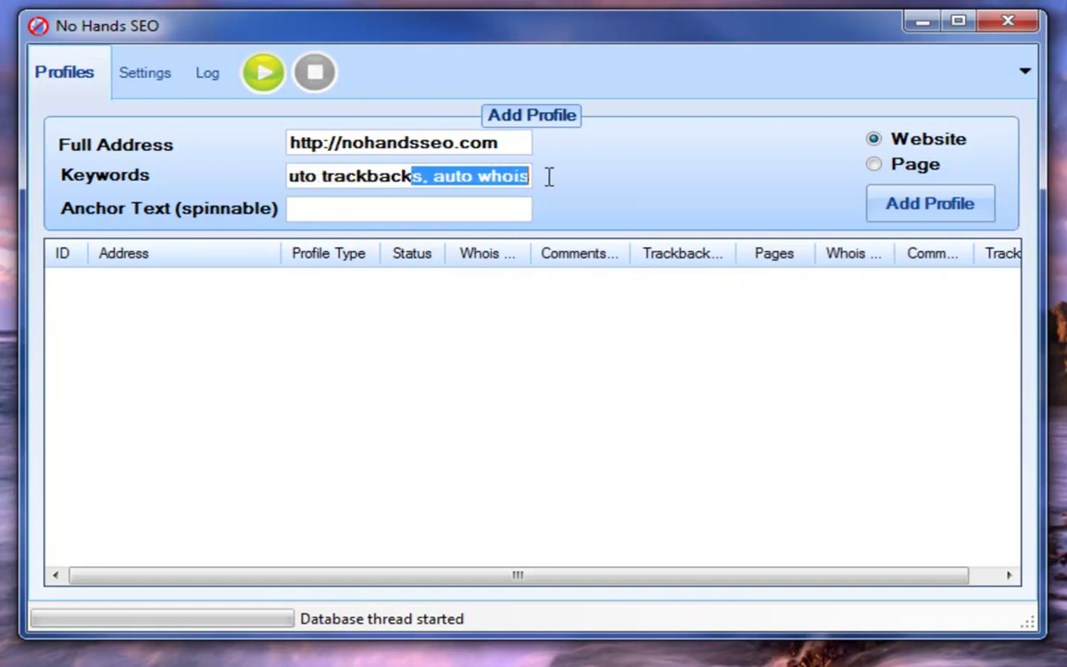
- Set the anchor text to No Hands SEO and add the profile as a website
{"action": "left_click", "coordinate": [476, 204]}
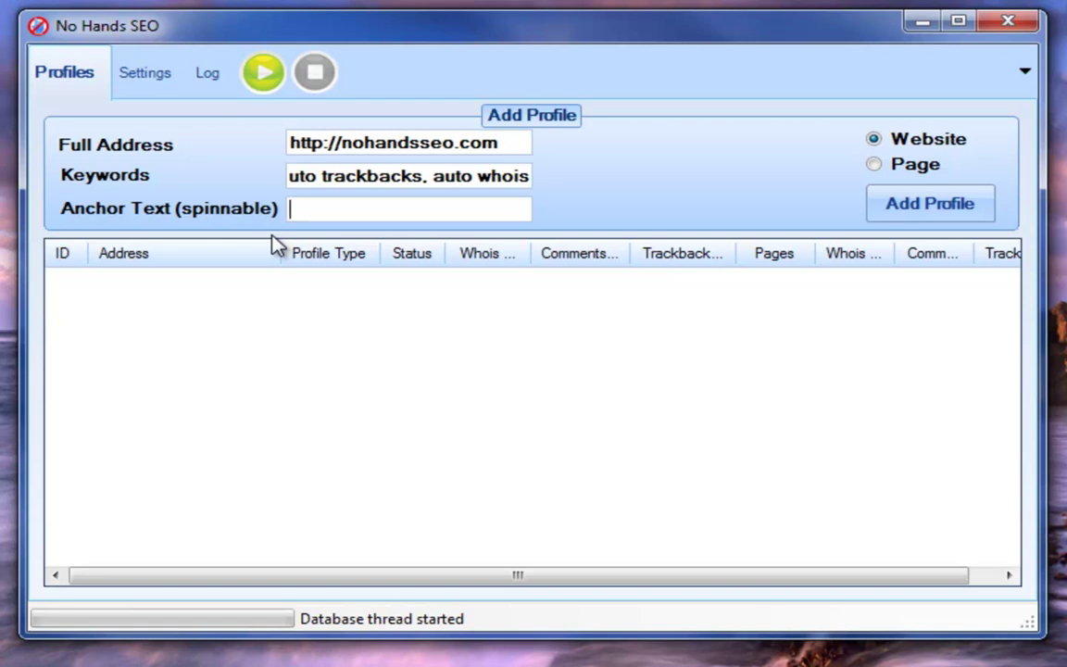
{"action": "type", "text": "No Hnads"}
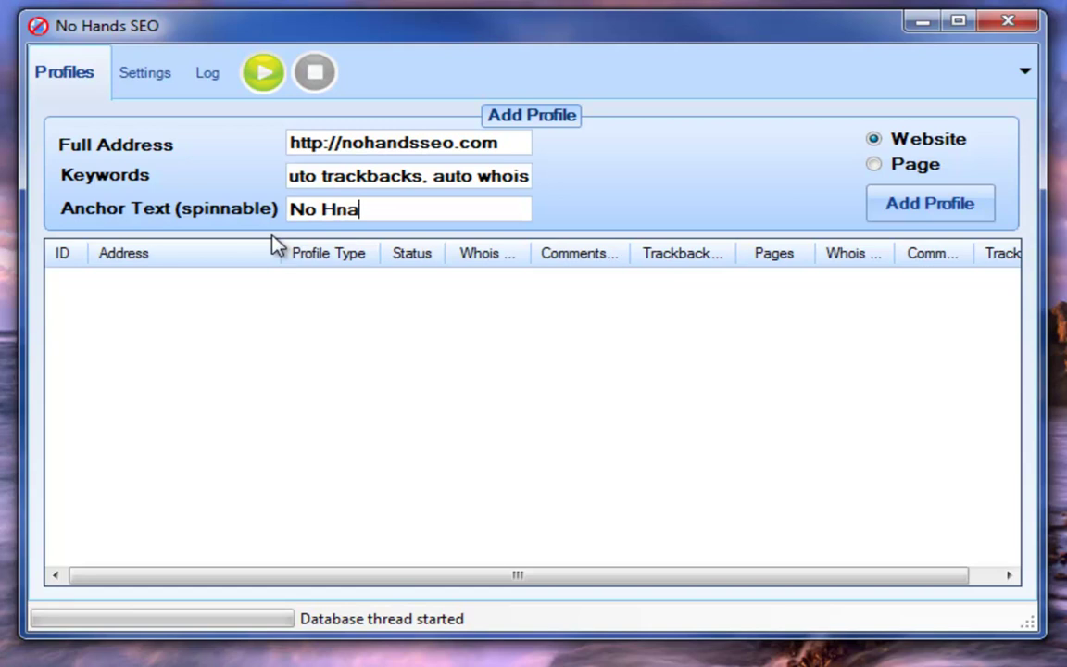
{"action": "key", "text": "BackSpace"}
{"action": "key", "text": "BackSpace"}
{"action": "key", "text": "BackSpace"}
{"action": "key", "text": "BackSpace"}
{"action": "key", "text": "BackSpace"}
{"action": "type", "text": "ands SEO"}
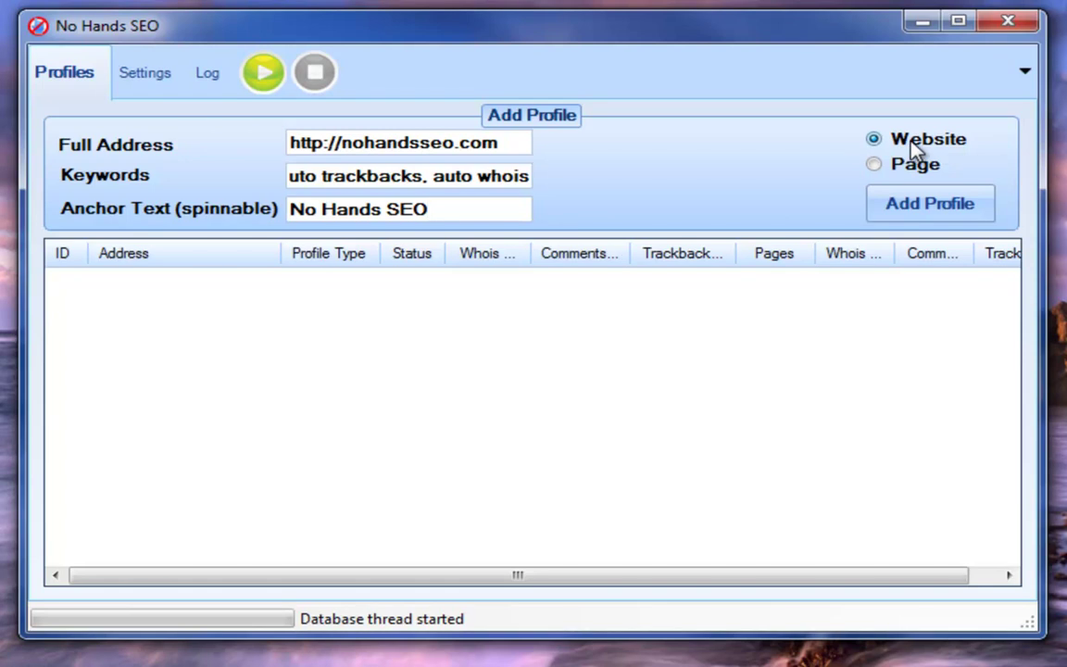
{"action": "left_click", "coordinate": [912, 206]}
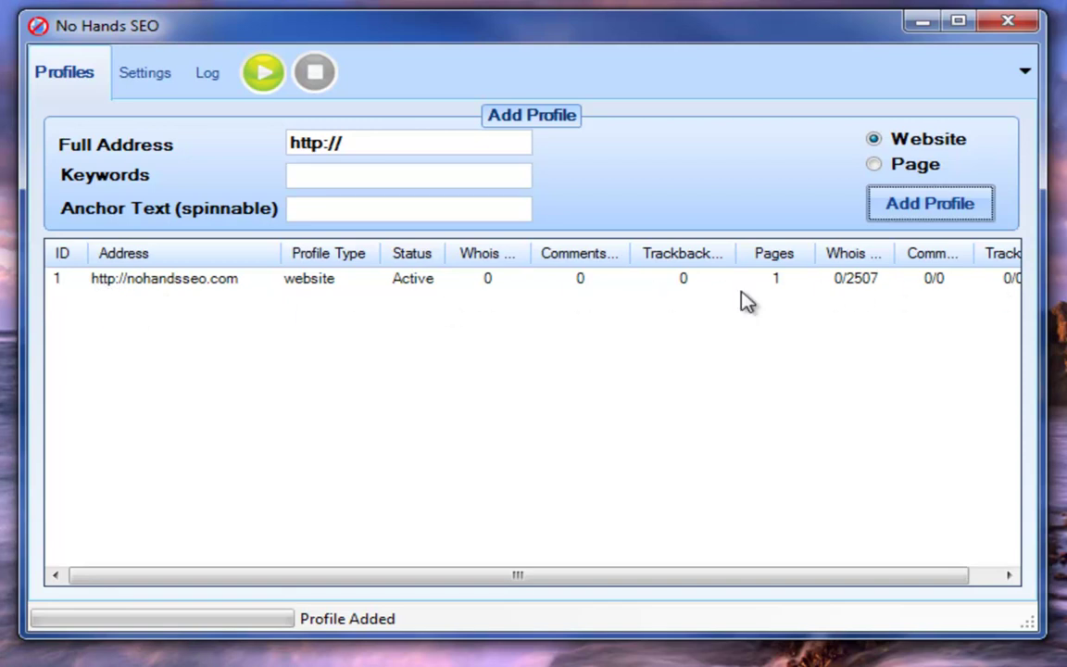
- Start the link-building run and review the whois and blog page search entries in the work log
{"action": "left_click", "coordinate": [264, 74]}
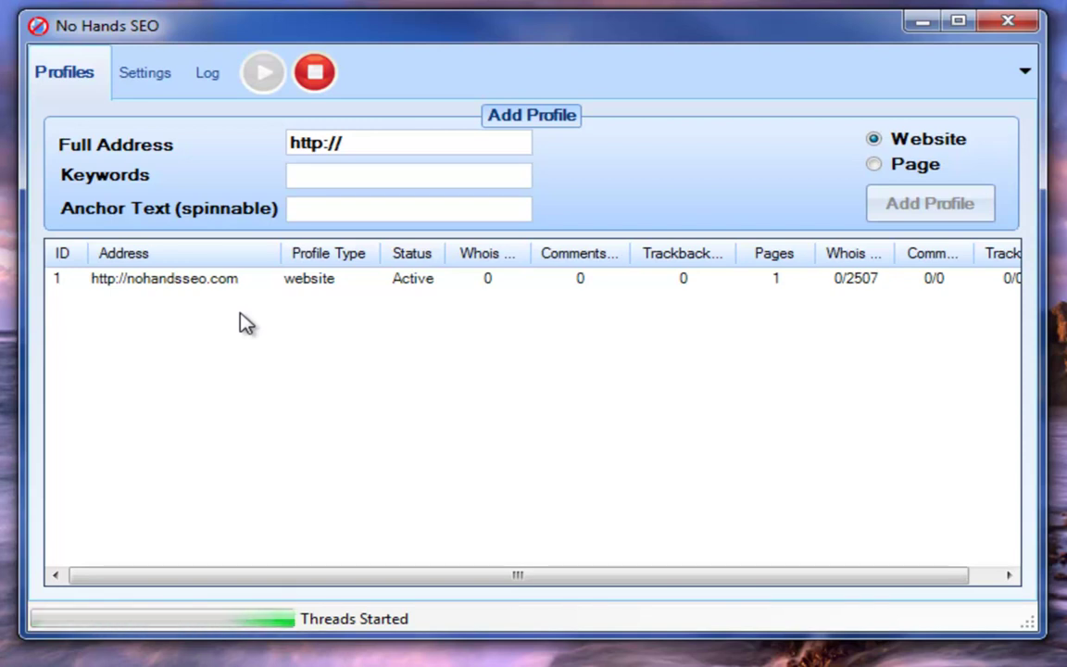
{"action": "left_click", "coordinate": [202, 78]}
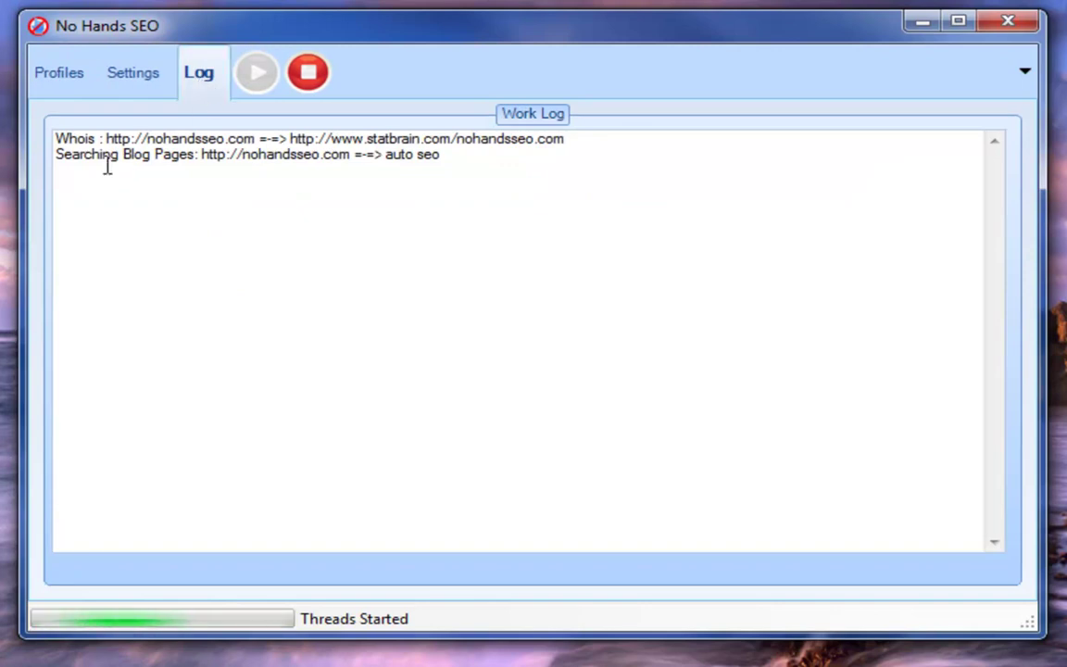
{"action": "left_click_drag", "start_coordinate": [61, 139], "coordinate": [587, 145]}
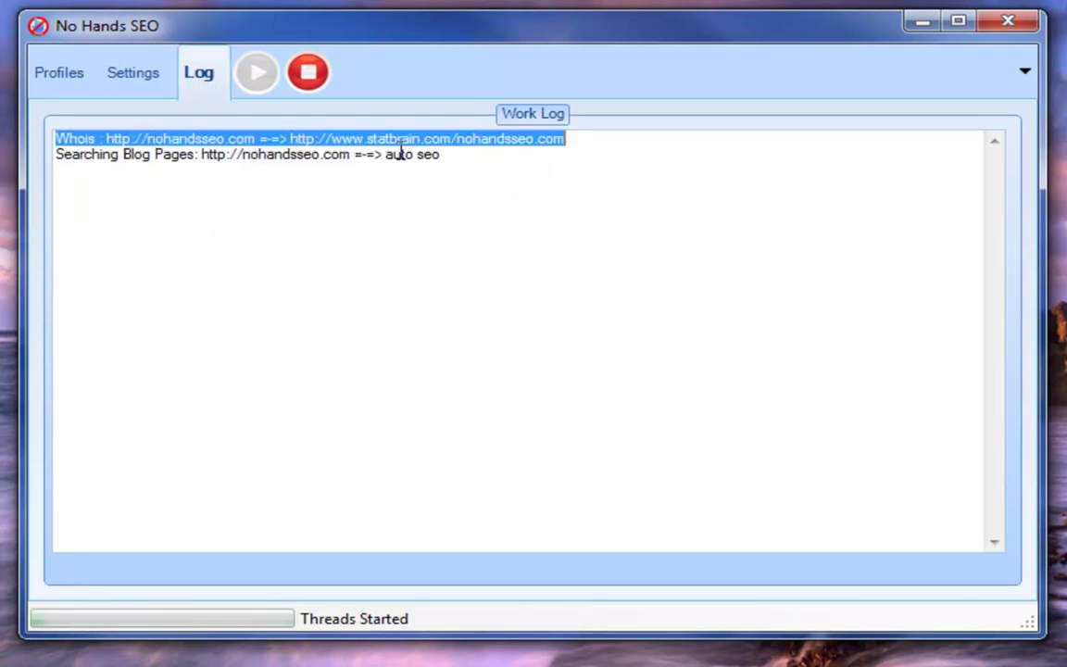
{"action": "left_click_drag", "start_coordinate": [56, 155], "coordinate": [448, 160]}
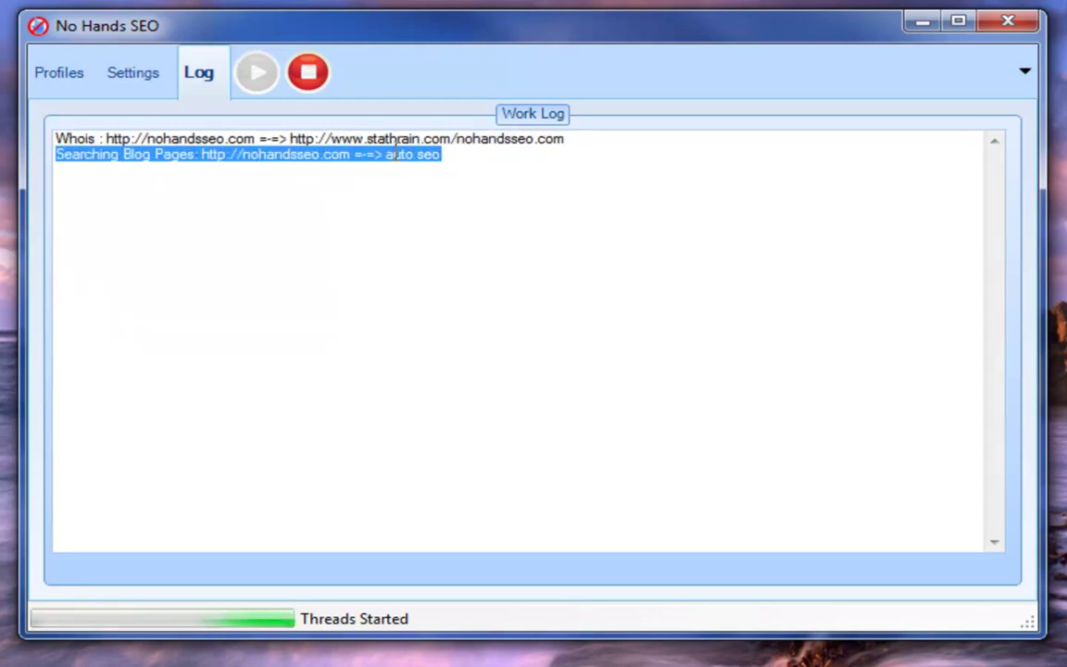
{"action": "left_click_drag", "start_coordinate": [385, 155], "coordinate": [443, 157]}
{"action": "left_click", "coordinate": [457, 158]}
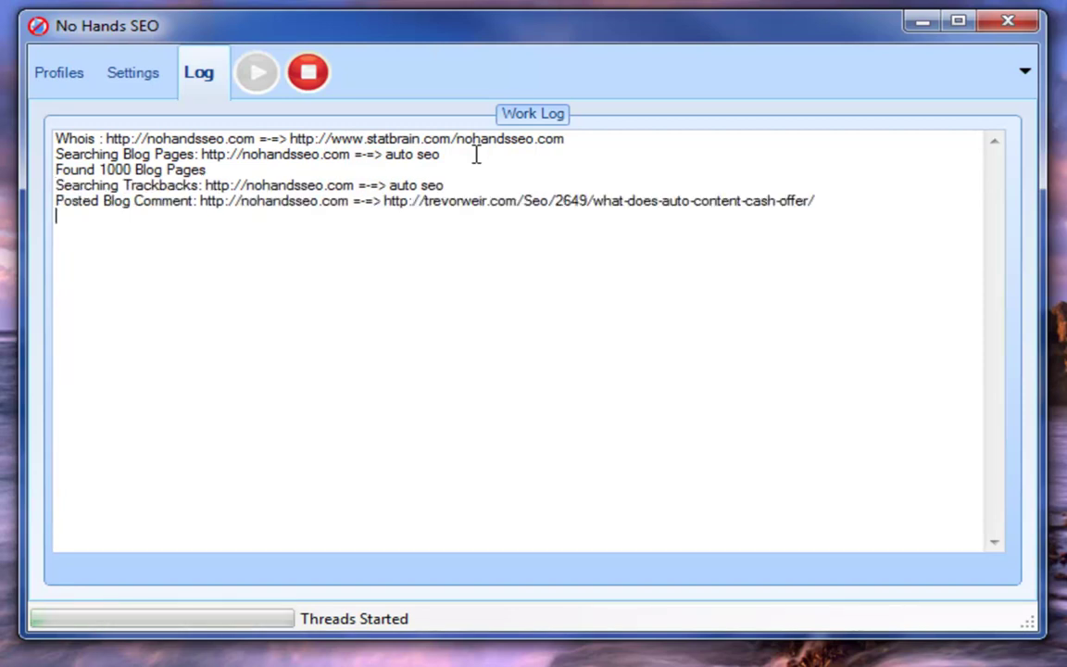
- Review the trackback search entry and the found blog pages and trackbacks entries in the work log
{"action": "left_click_drag", "start_coordinate": [85, 185], "coordinate": [459, 184]}
{"action": "left_click", "coordinate": [472, 183]}
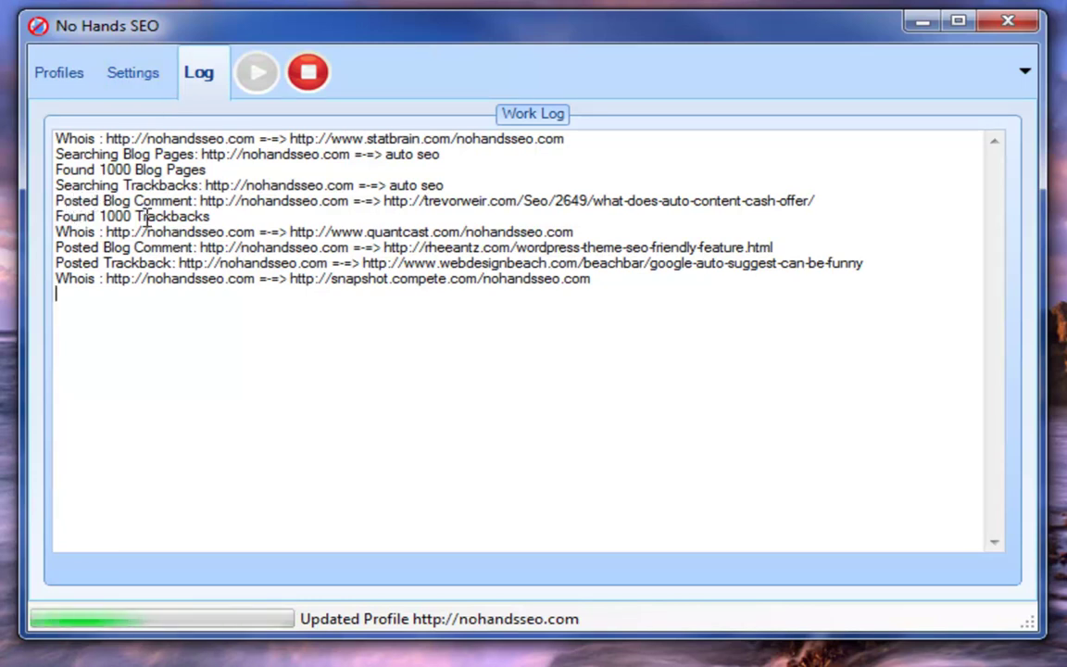
{"action": "left_click_drag", "start_coordinate": [87, 216], "coordinate": [211, 216]}
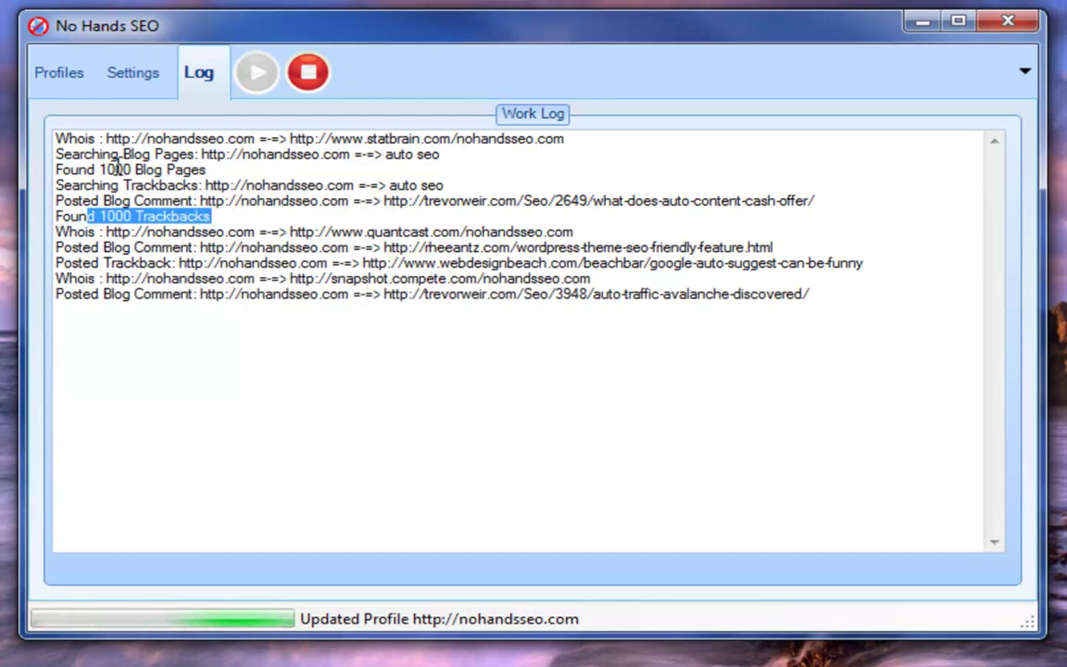
{"action": "left_click_drag", "start_coordinate": [104, 169], "coordinate": [204, 170]}
{"action": "left_click_drag", "start_coordinate": [203, 277], "coordinate": [205, 278]}
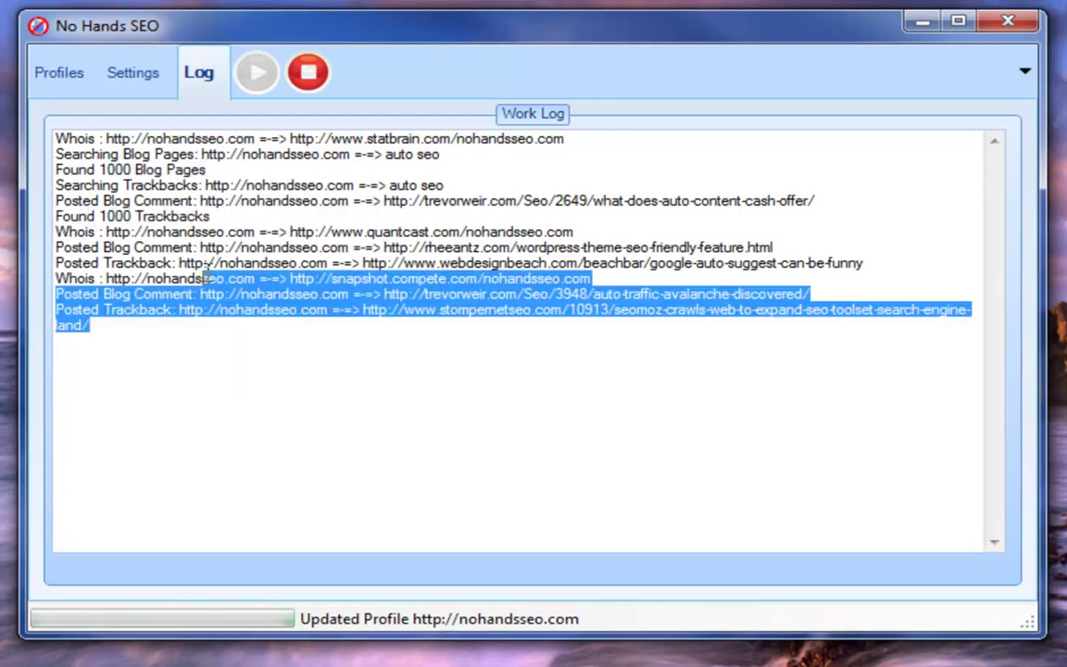
{"action": "left_click", "coordinate": [123, 243]}
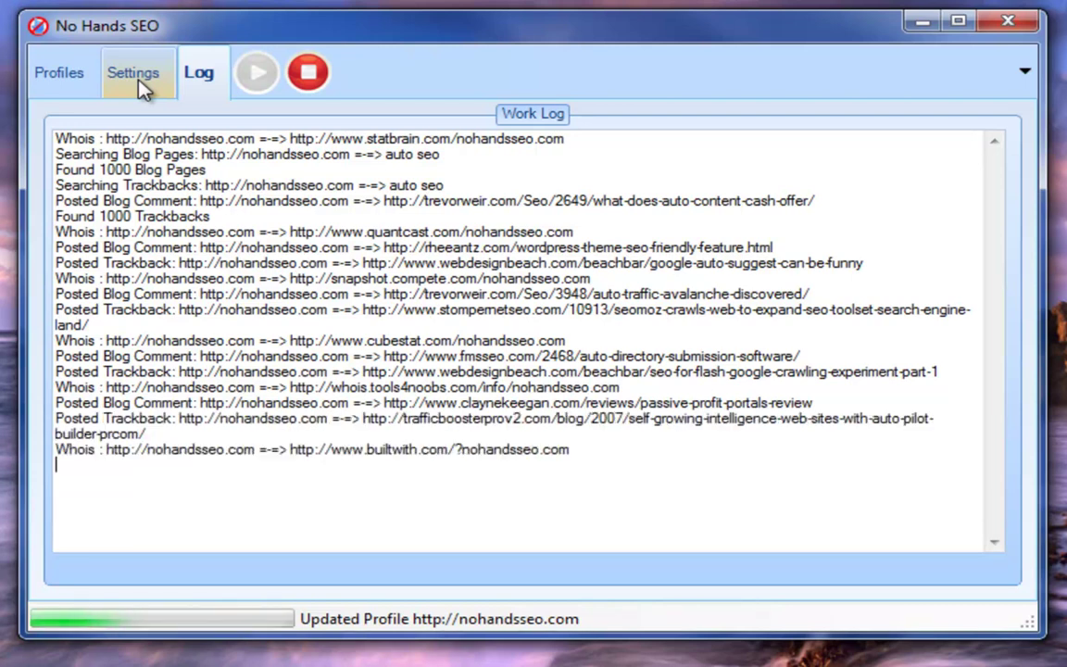
- Examine the proxy list and the option to use proxies in the program settings
{"action": "left_click", "coordinate": [137, 76]}
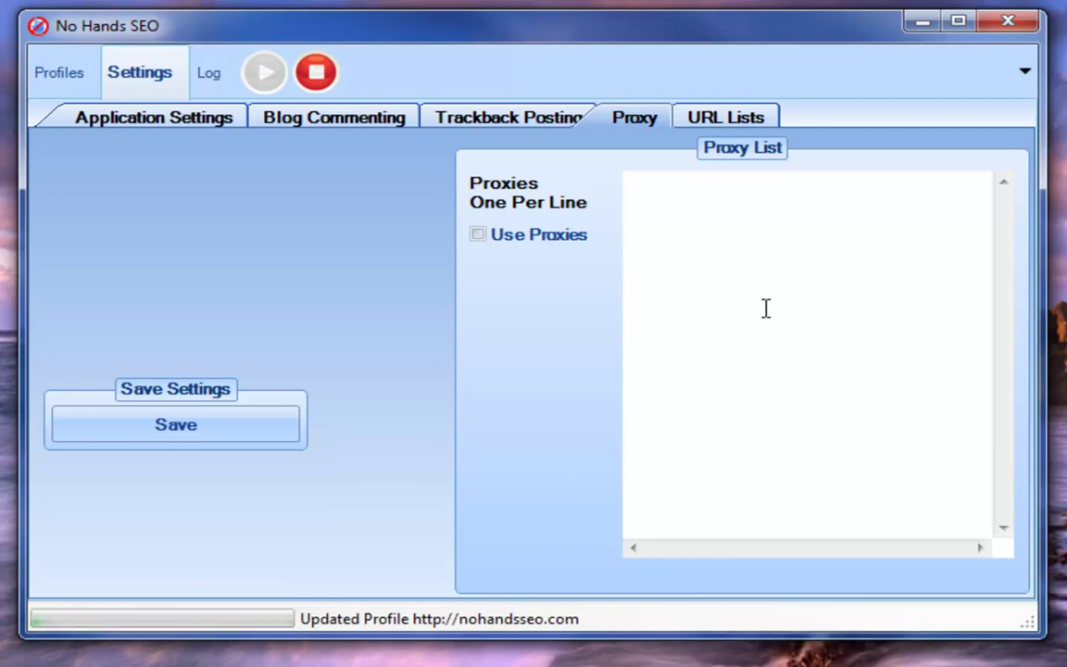
{"action": "mouse_move", "coordinate": [766, 309]}
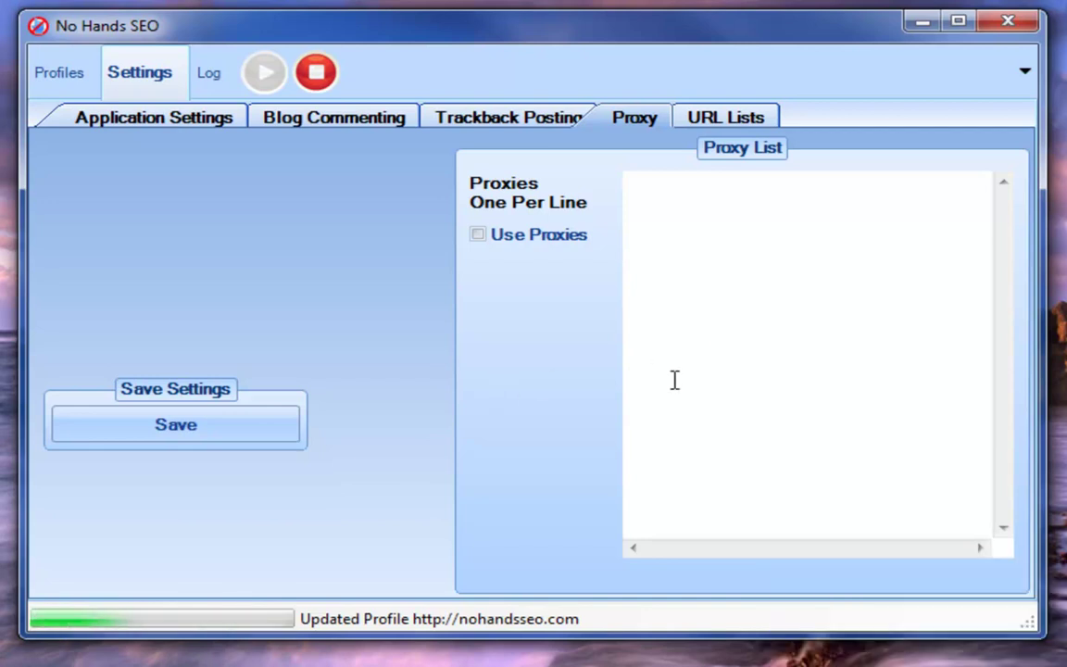
{"action": "mouse_move", "coordinate": [674, 380]}
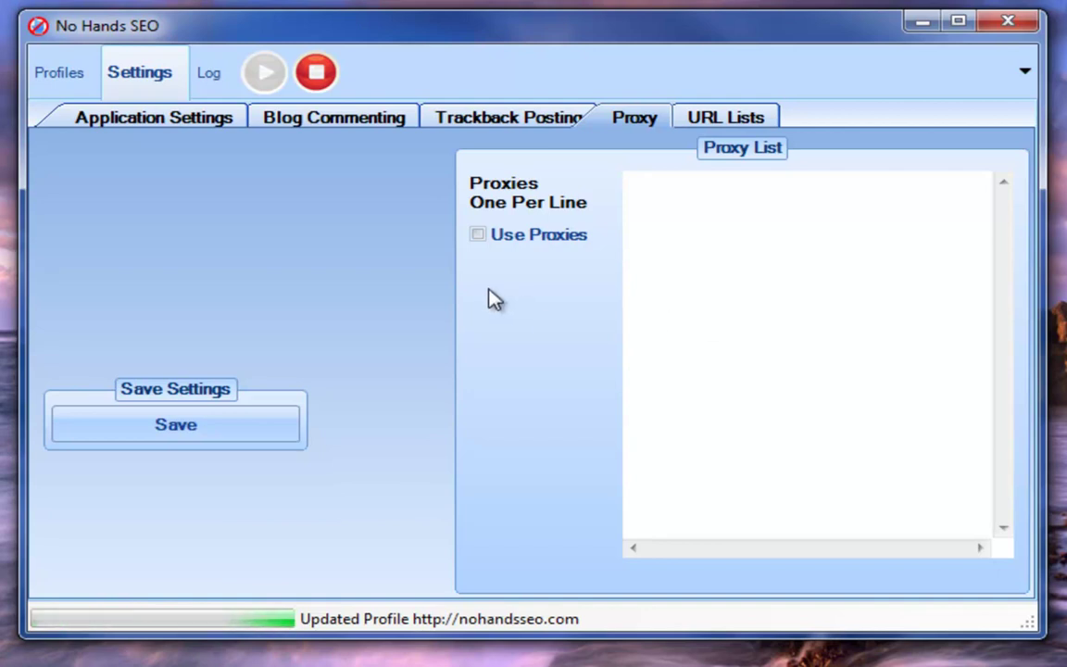
- Examine the ping and whois service lists in the application settings
{"action": "left_click", "coordinate": [182, 131]}
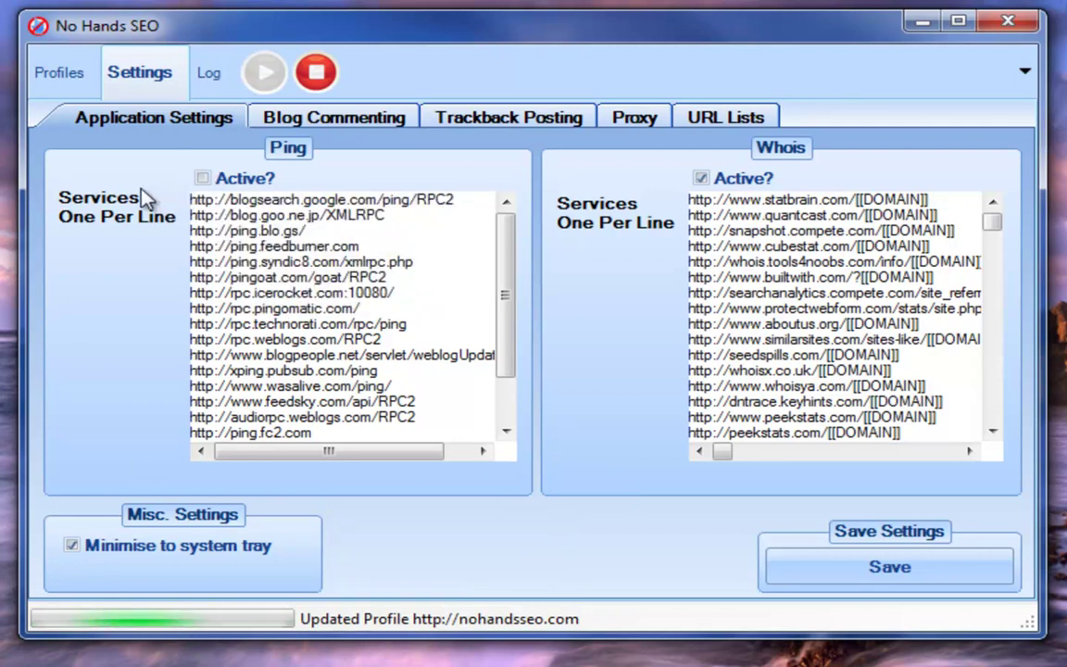
{"action": "mouse_move", "coordinate": [507, 222]}
{"action": "left_mouse_down"}
{"action": "mouse_move", "coordinate": [502, 311]}
{"action": "mouse_move", "coordinate": [511, 234]}
{"action": "left_mouse_up"}
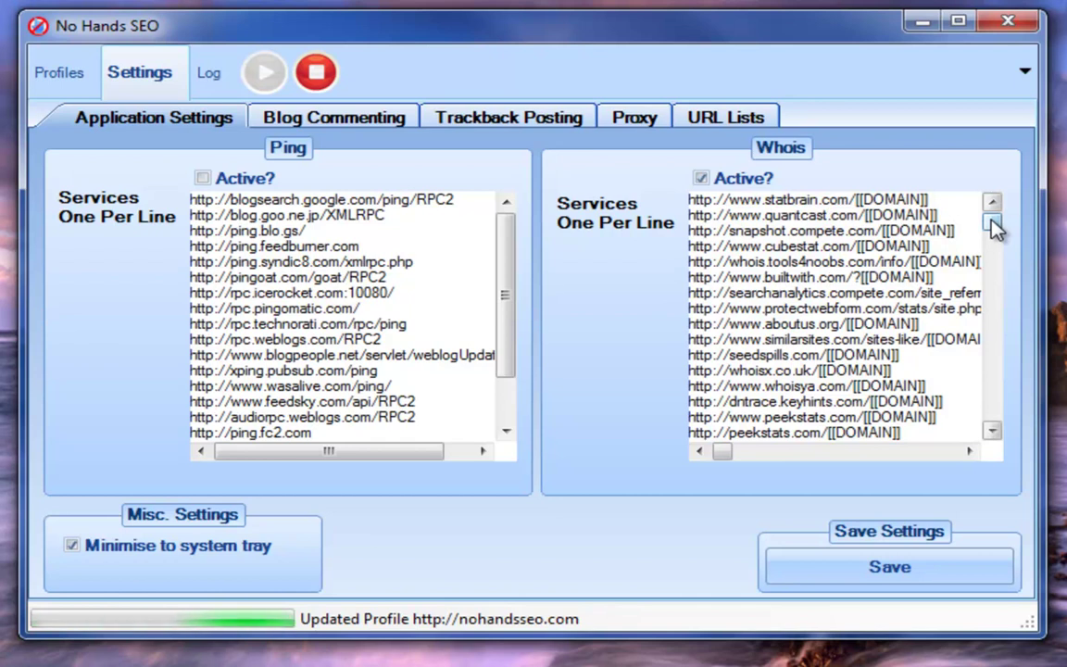
{"action": "scroll", "coordinate": [926, 270], "scroll_direction": "down", "scroll_amount": 20}
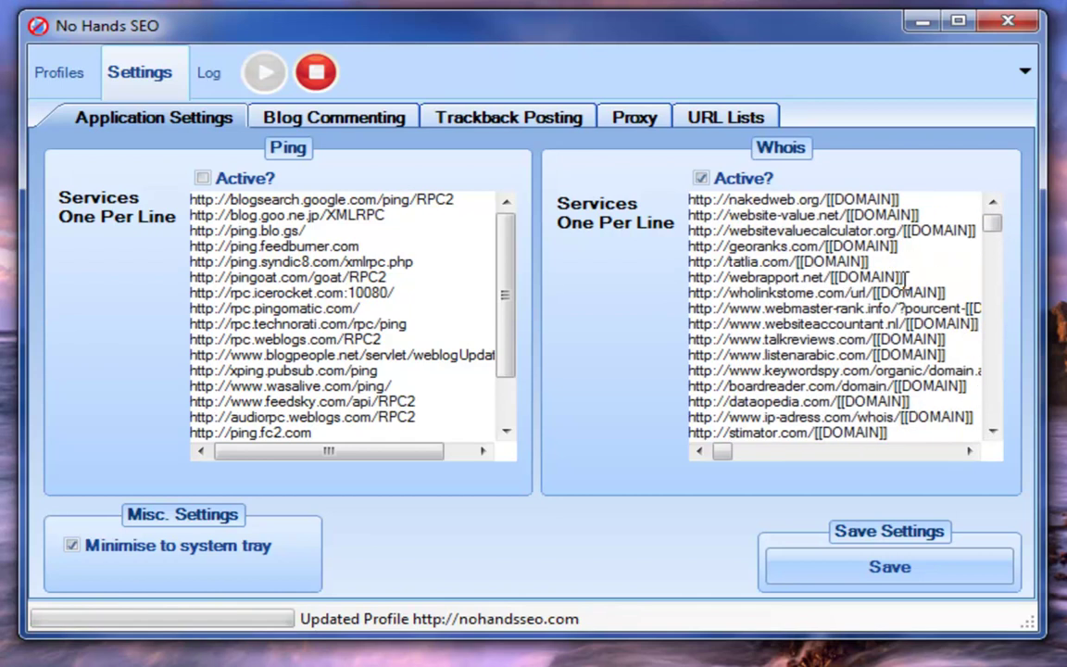
{"action": "scroll", "coordinate": [923, 270], "scroll_direction": "down", "scroll_amount": 20}
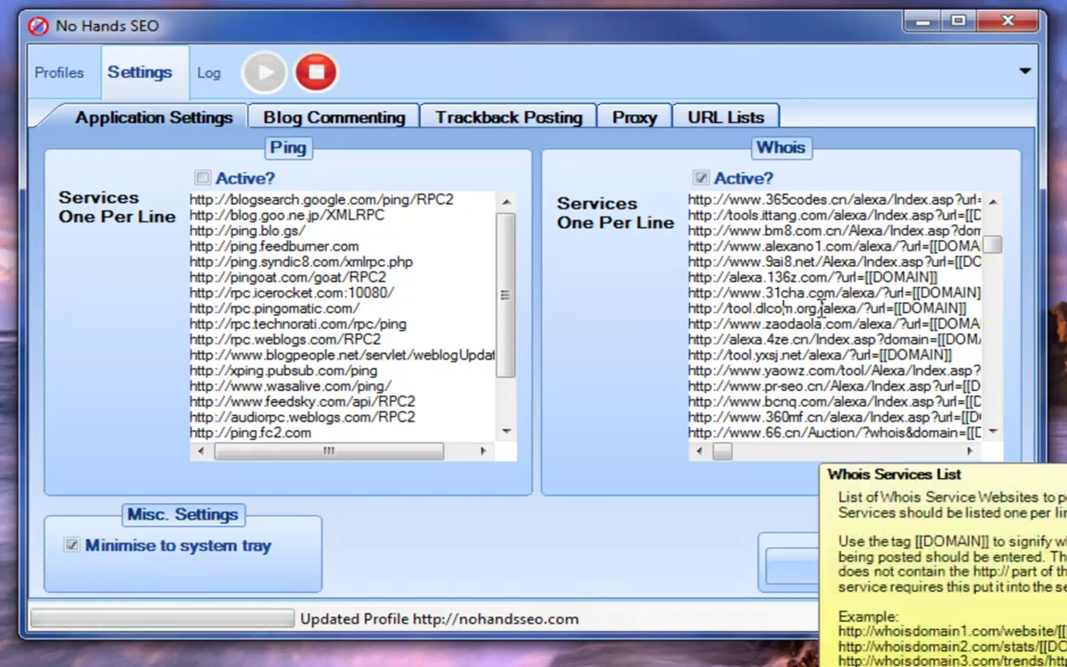
- Deactivate the whois service, then activate it again
{"action": "left_click", "coordinate": [700, 177]}
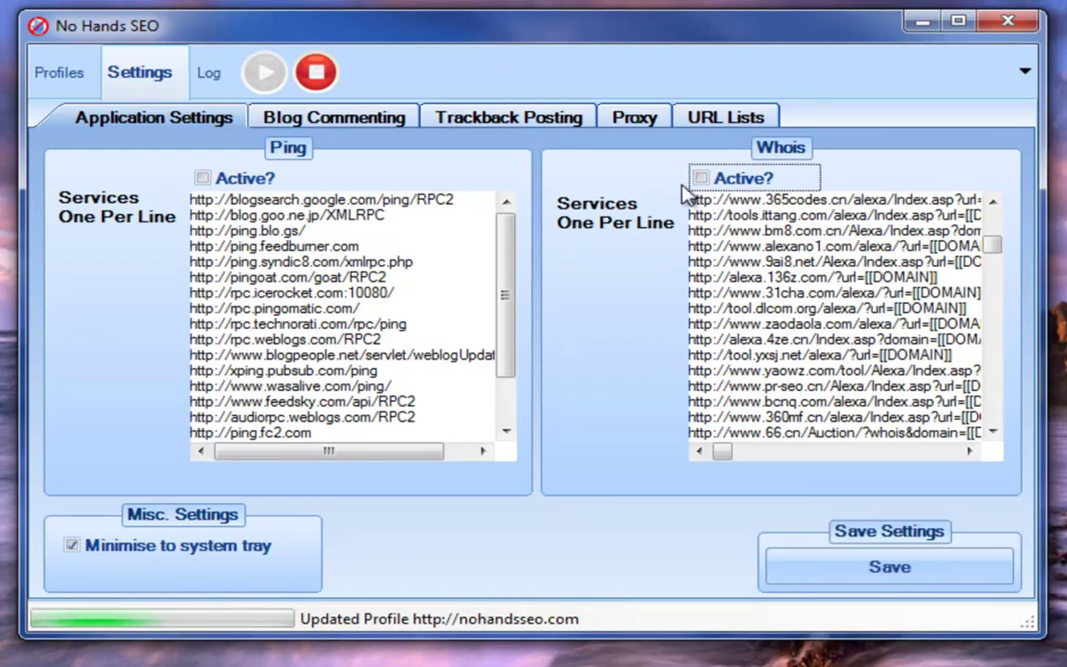
{"action": "left_click", "coordinate": [700, 178]}
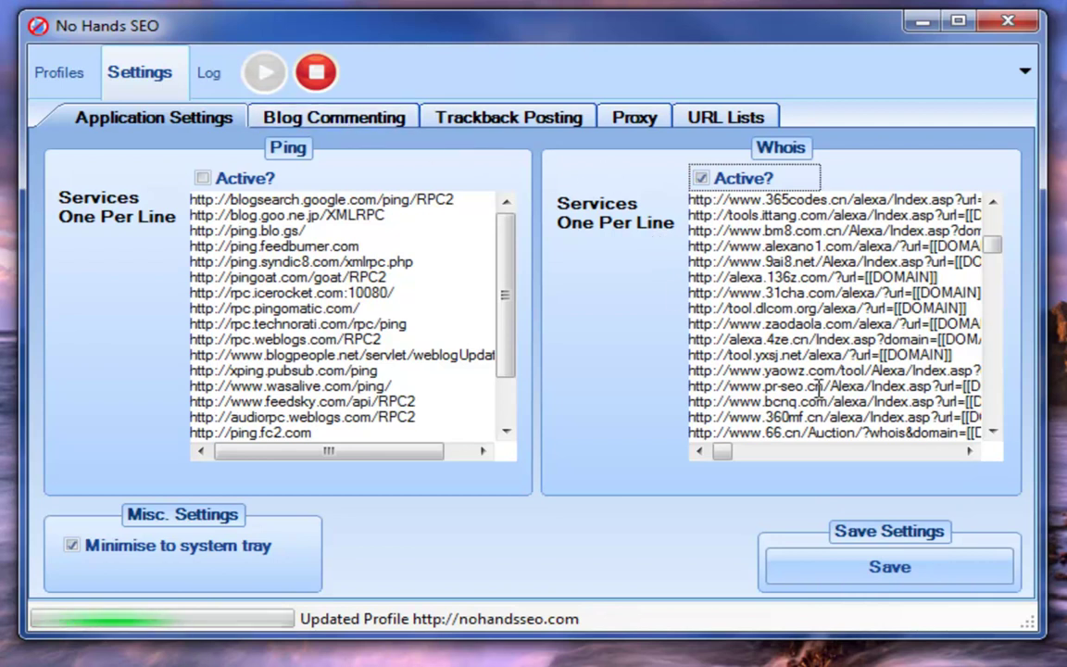
{"action": "mouse_move", "coordinate": [768, 396]}
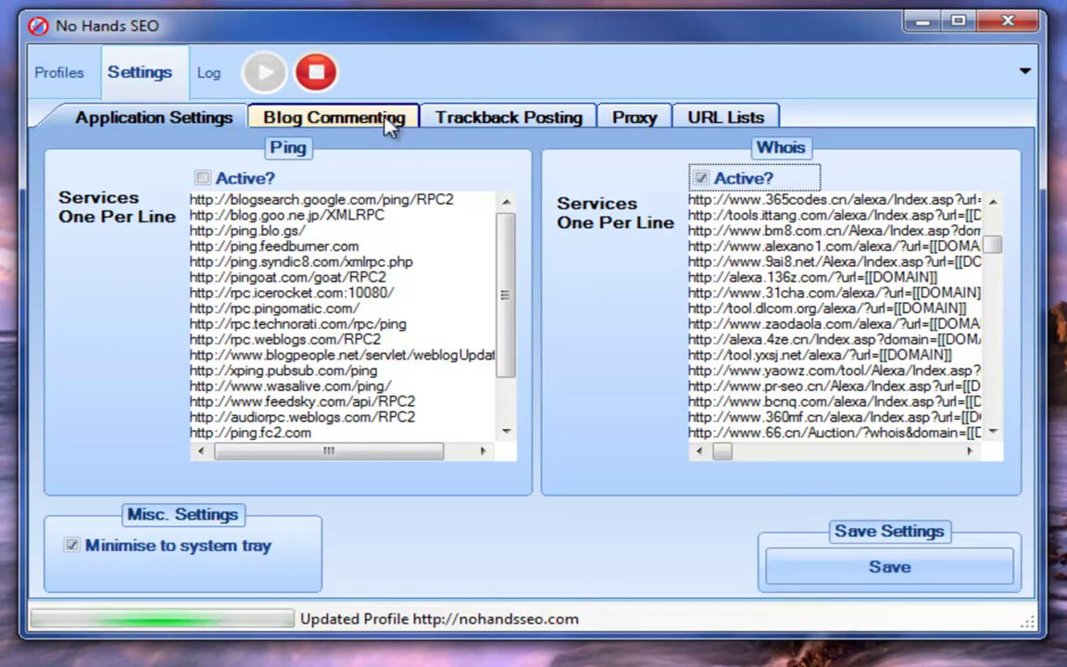
- Examine the footprint and posting settings for blog commenting and trackback posting
{"action": "left_click", "coordinate": [344, 118]}
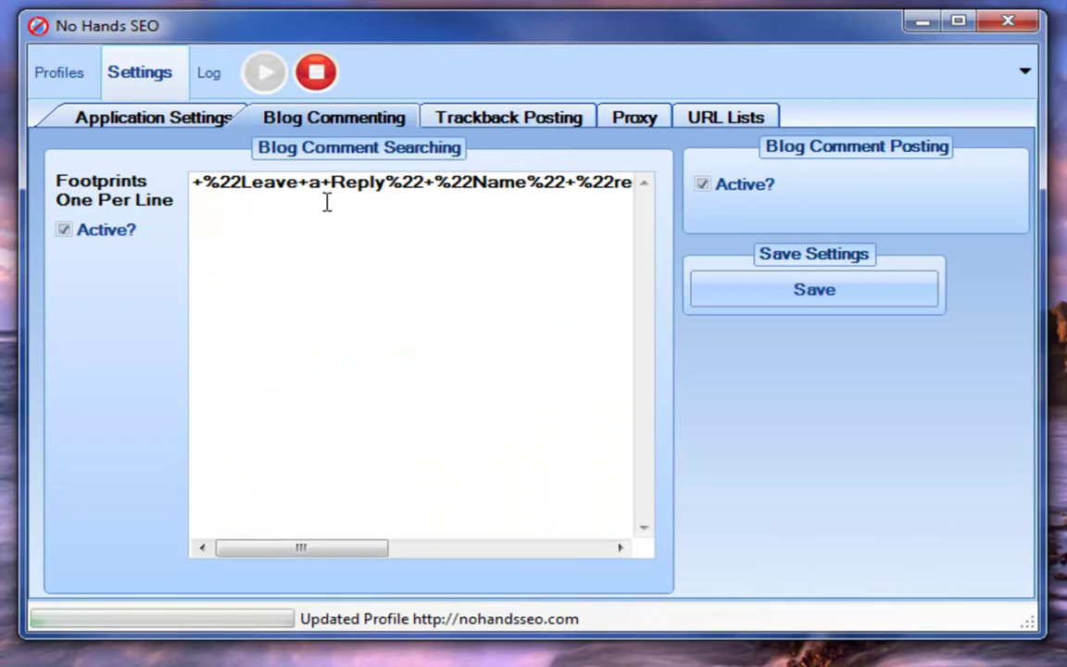
{"action": "mouse_move", "coordinate": [326, 200]}
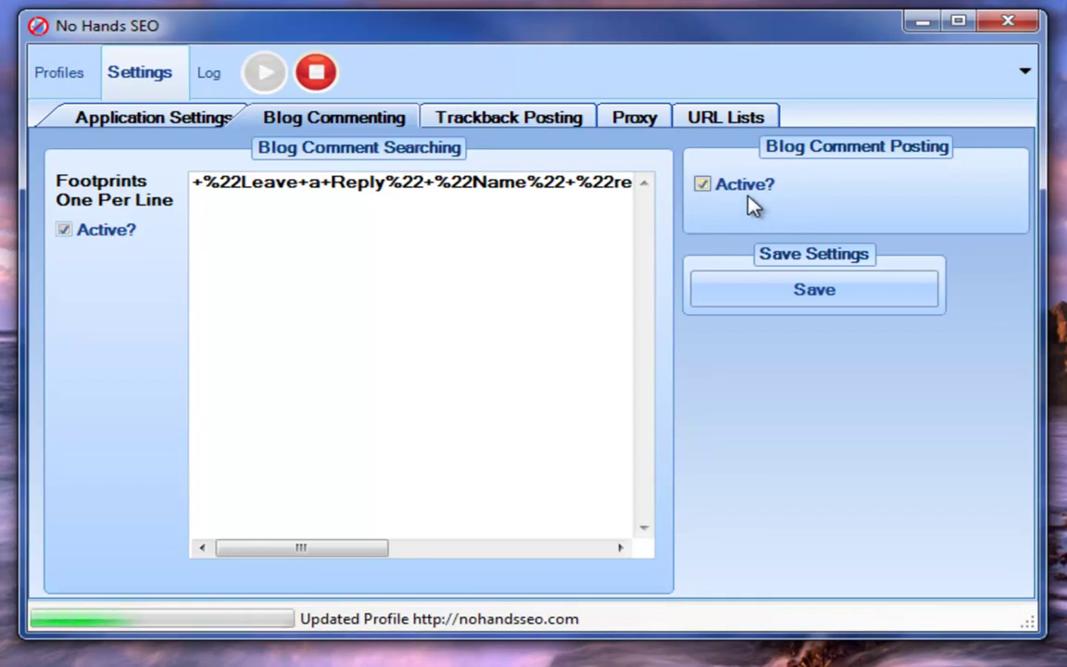
{"action": "left_click", "coordinate": [542, 127]}
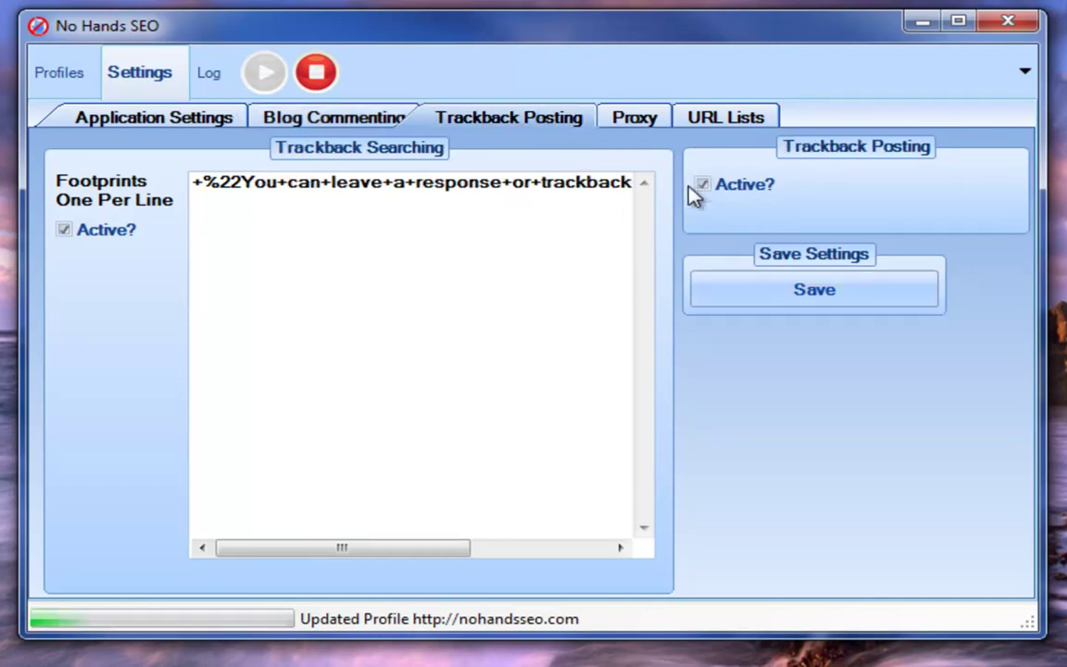
- Examine the domain block list and the options for adding target URLs from a text file to profiles
{"action": "left_click", "coordinate": [736, 122]}
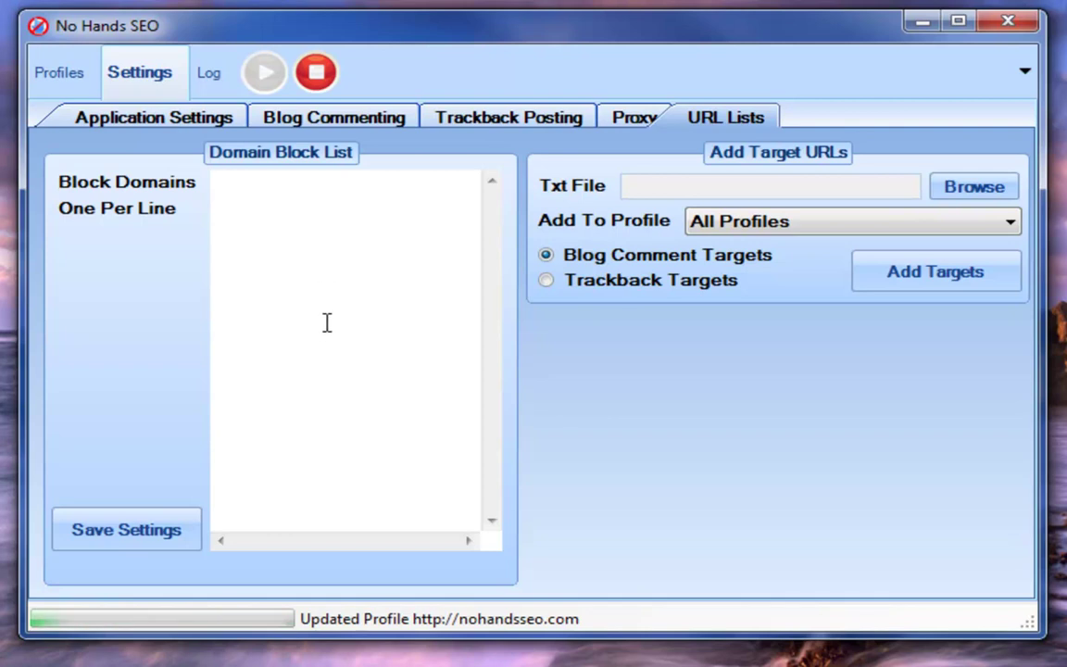
{"action": "mouse_move", "coordinate": [327, 314]}
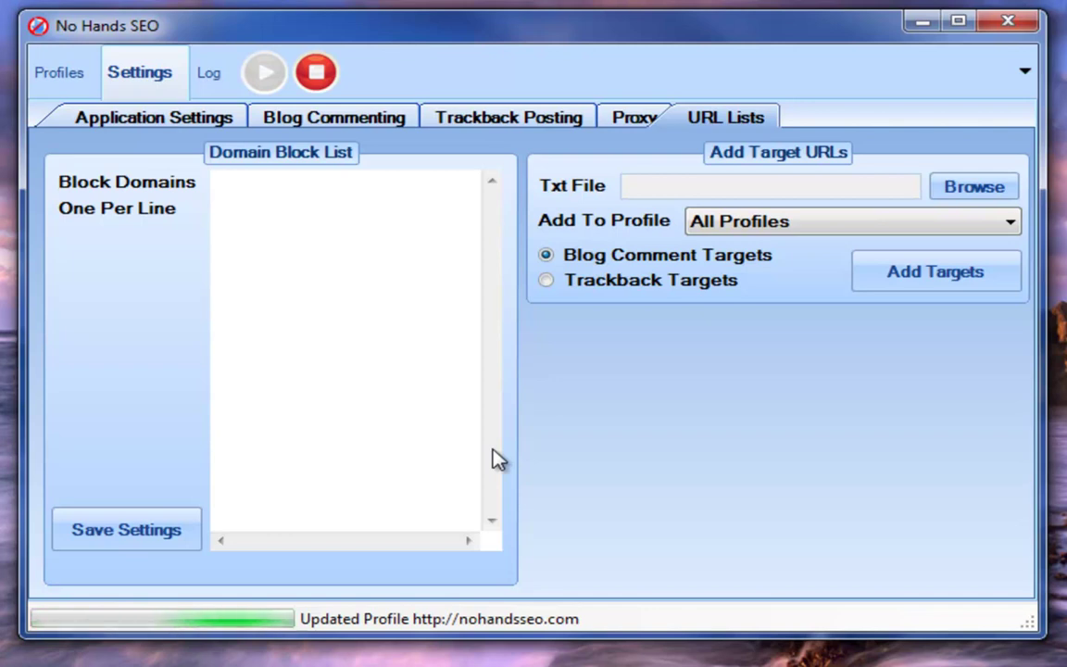
{"action": "left_click", "coordinate": [316, 257]}
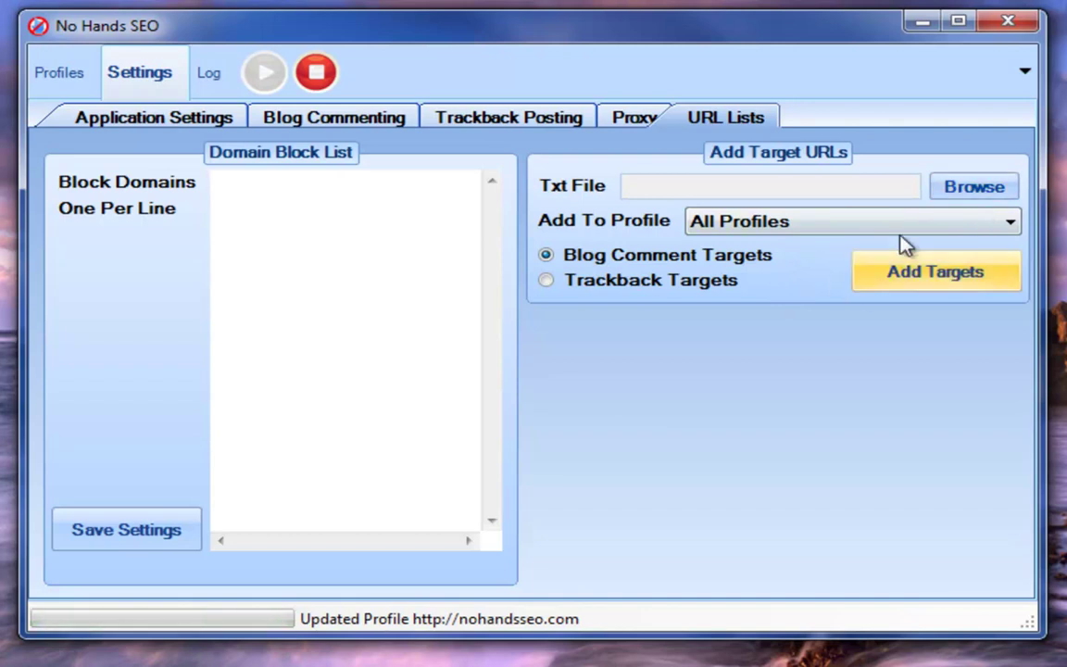
{"action": "left_click", "coordinate": [864, 221]}
{"action": "left_click", "coordinate": [789, 293]}
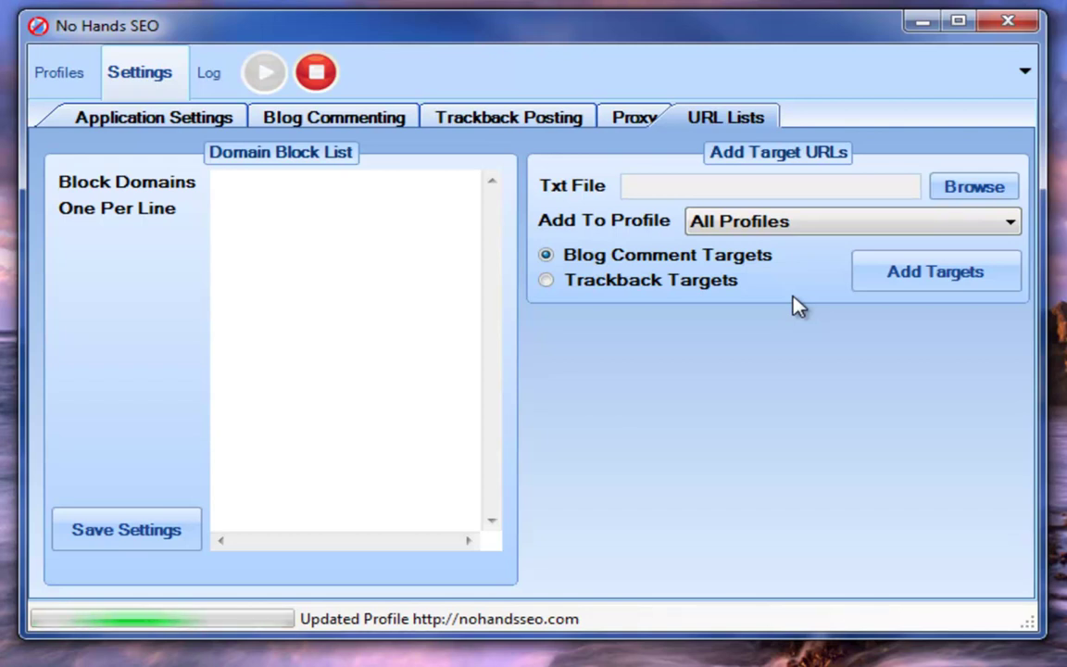
- Review the work log of posted blog comments, trackbacks and whois entries from the newest back to the first
{"action": "left_click", "coordinate": [199, 72]}
{"action": "left_click_drag", "start_coordinate": [992, 185], "coordinate": [889, 360]}
{"action": "scroll", "coordinate": [719, 383], "scroll_direction": "down", "scroll_amount": 1}
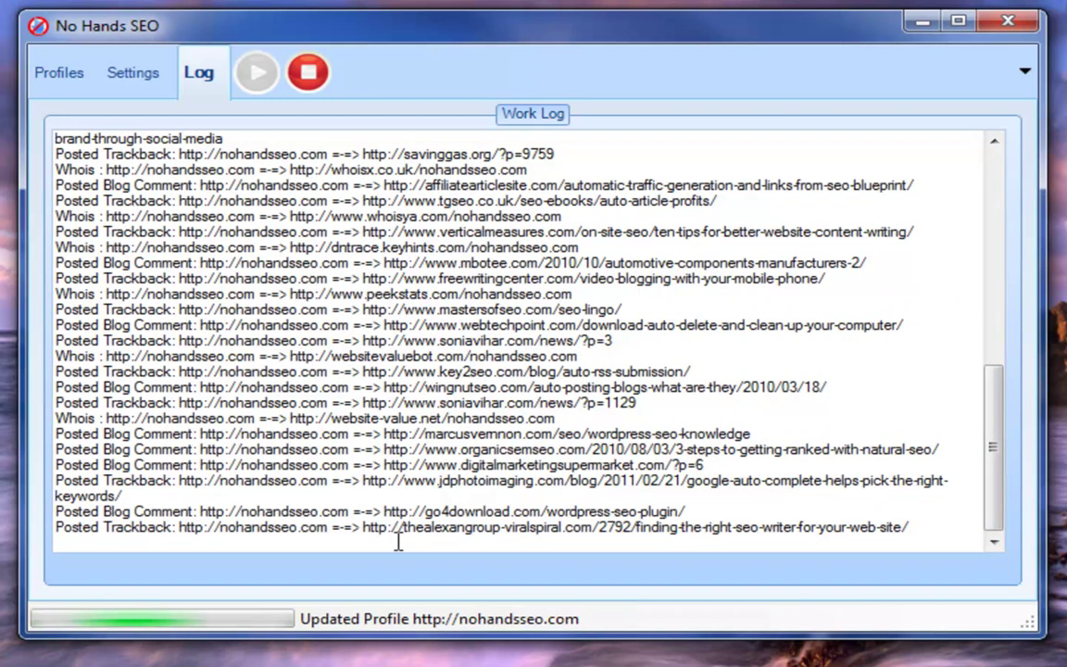
{"action": "scroll", "coordinate": [396, 378], "scroll_direction": "up", "scroll_amount": 15}
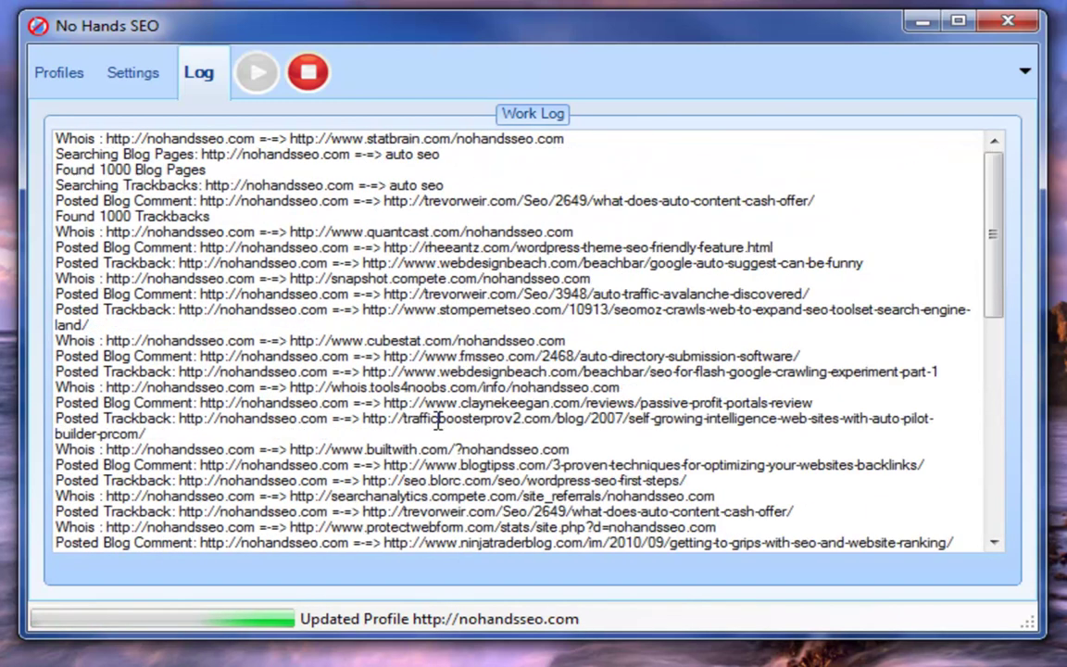
- Select the nohandsseo.com profile in the profile list and widen the Trackbacks Posted column to show its full heading
{"action": "left_click", "coordinate": [41, 71]}
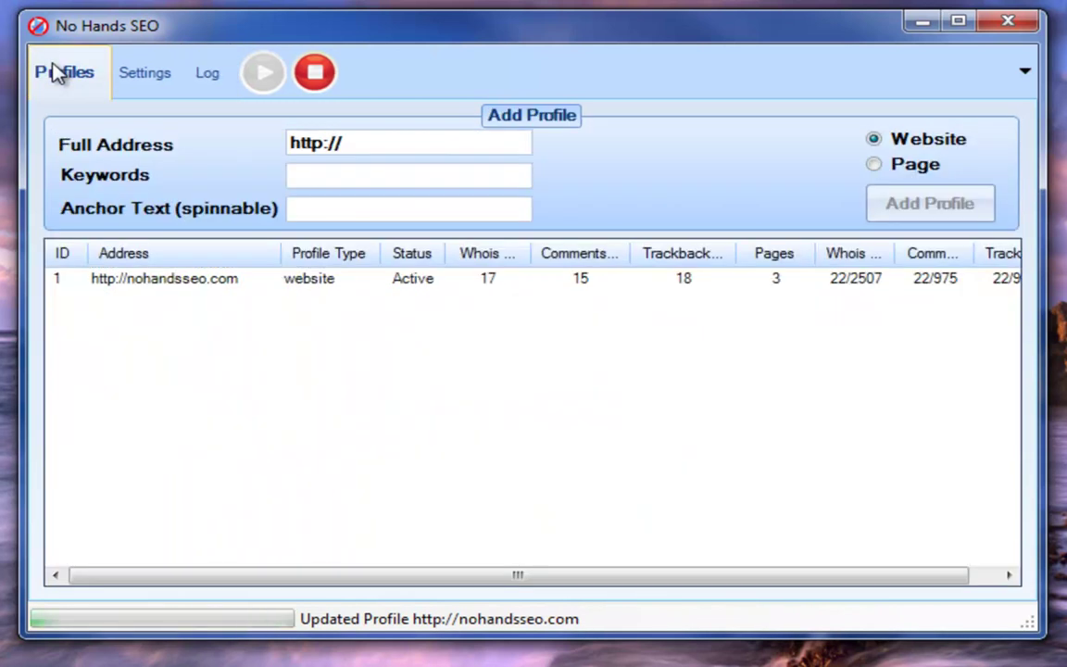
{"action": "left_click", "coordinate": [489, 280]}
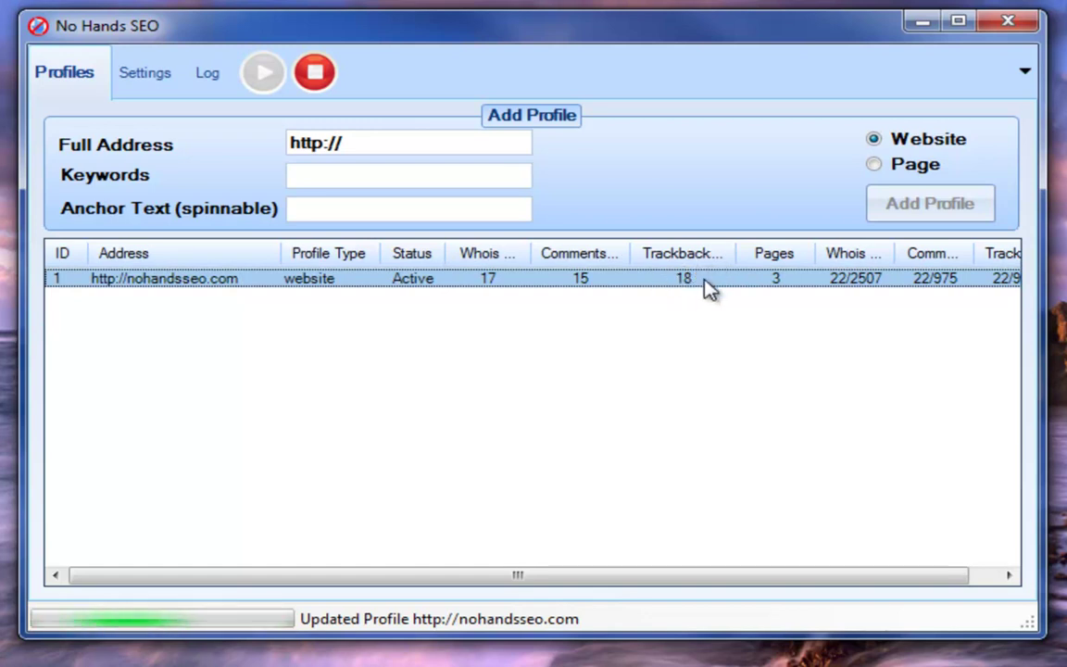
{"action": "left_click_drag", "start_coordinate": [740, 265], "coordinate": [784, 262]}
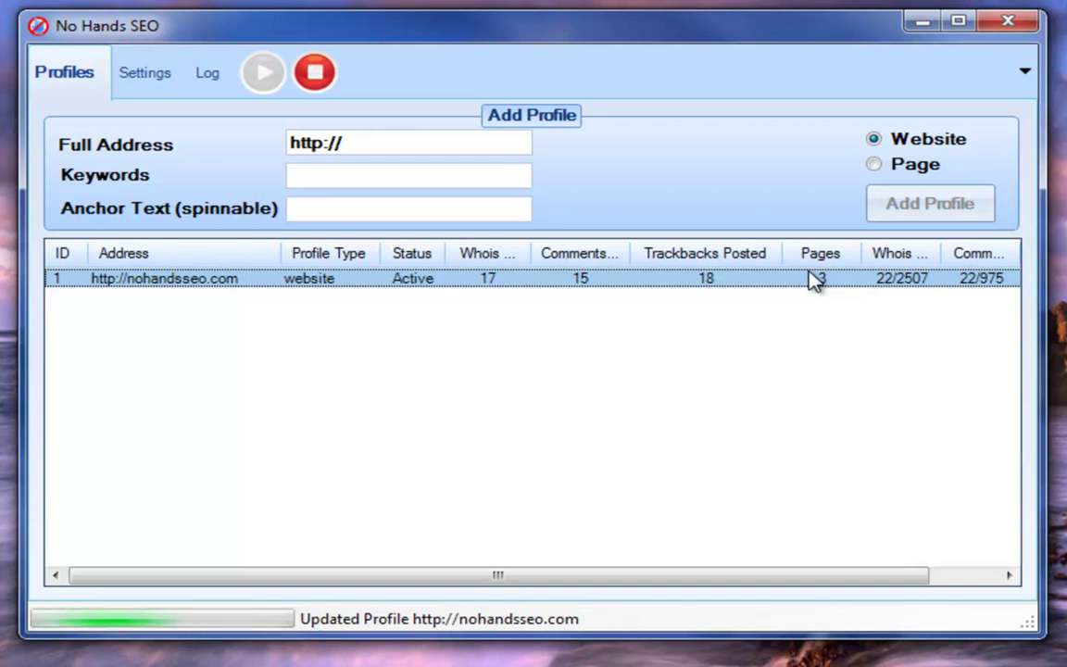
- Widen the comments, trackback and whois progress columns of the profile list
{"action": "left_click_drag", "start_coordinate": [745, 578], "coordinate": [952, 453]}
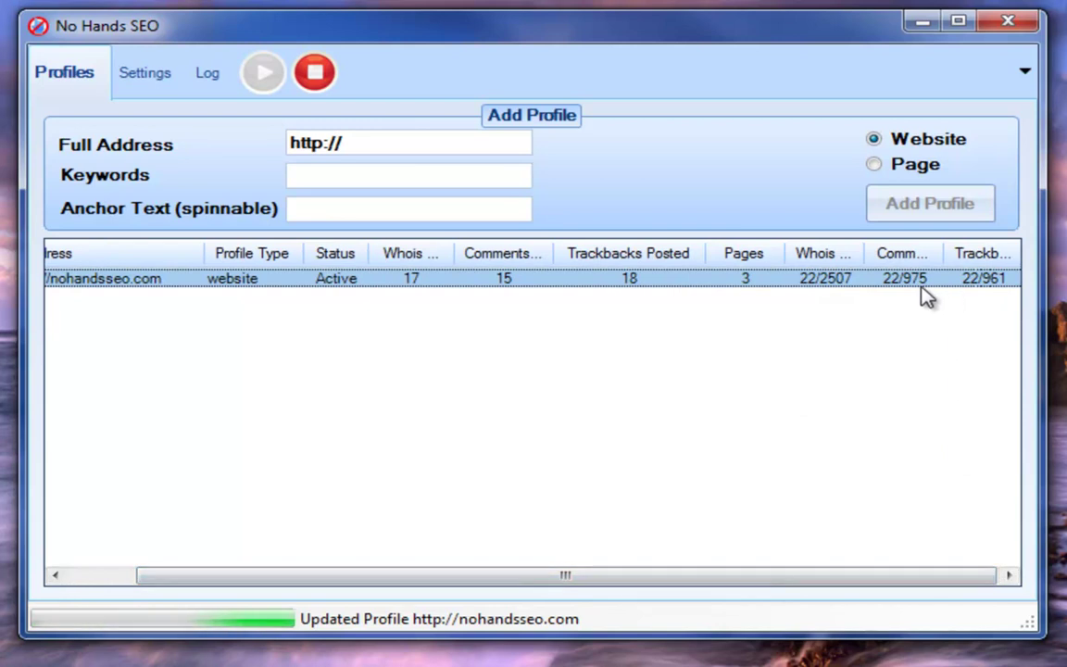
{"action": "left_click_drag", "start_coordinate": [941, 250], "coordinate": [986, 250]}
{"action": "left_click_drag", "start_coordinate": [877, 575], "coordinate": [927, 574]}
{"action": "left_click_drag", "start_coordinate": [1019, 252], "coordinate": [1066, 253]}
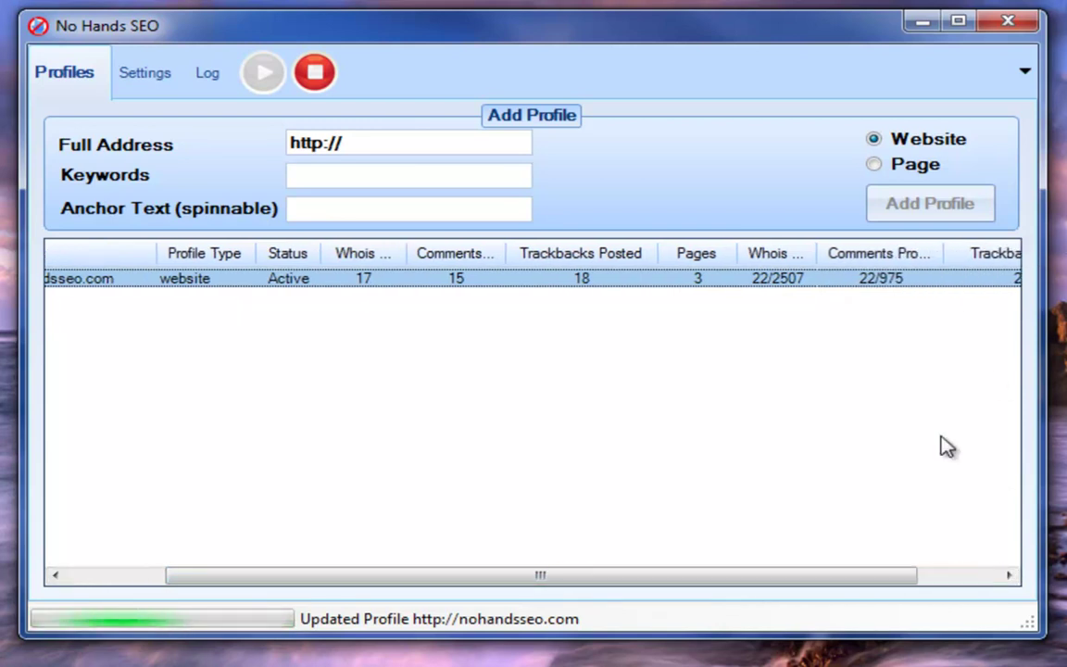
{"action": "left_click_drag", "start_coordinate": [900, 579], "coordinate": [1035, 583]}
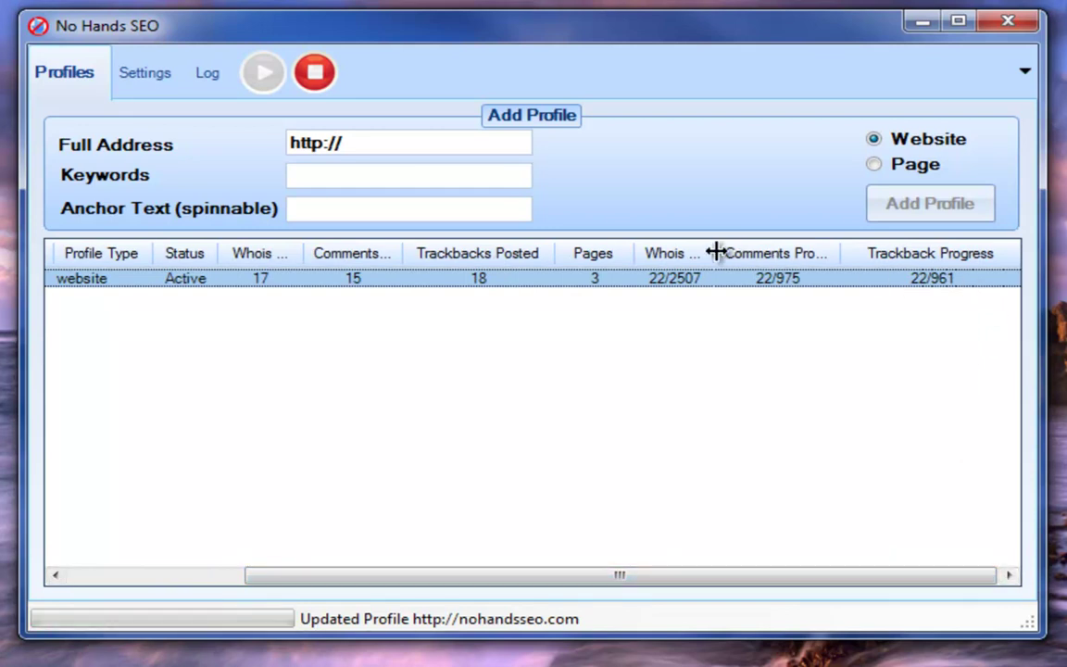
{"action": "left_click_drag", "start_coordinate": [714, 248], "coordinate": [780, 251]}
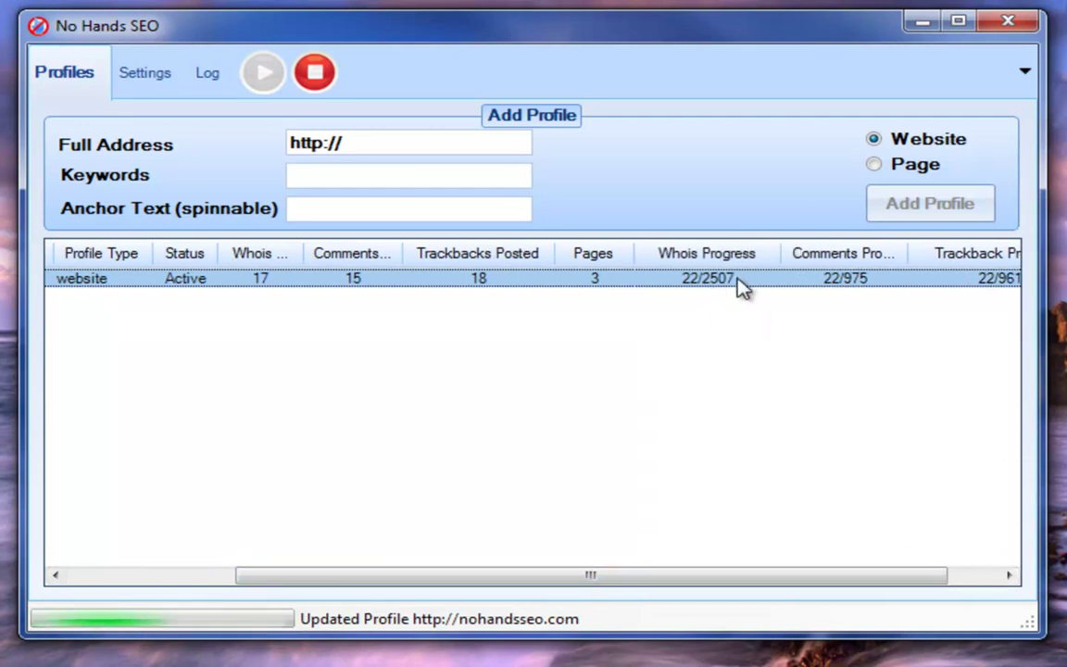